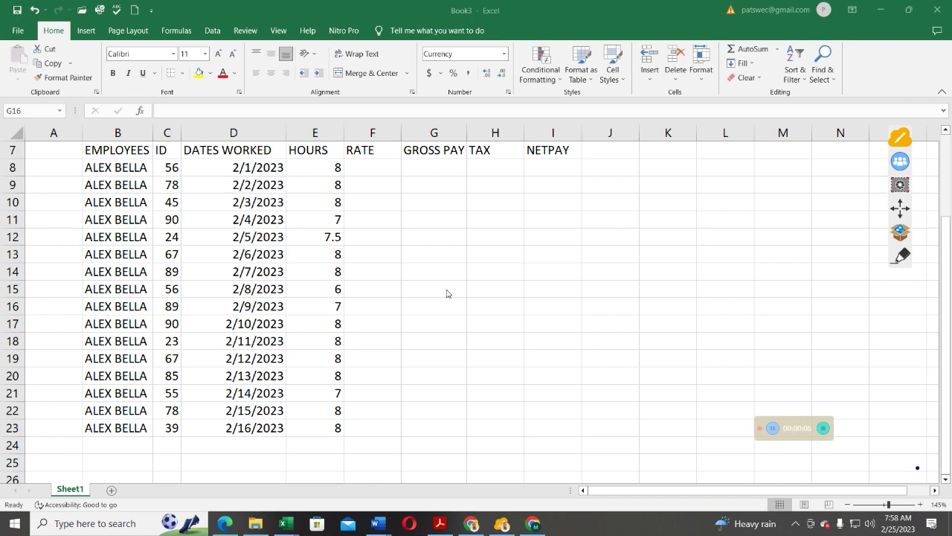
Step: Enter the title EXCEL TABLES in cell D4
{"action": "scroll", "coordinate": [447, 293], "scroll_direction": "up", "scroll_amount": 1}
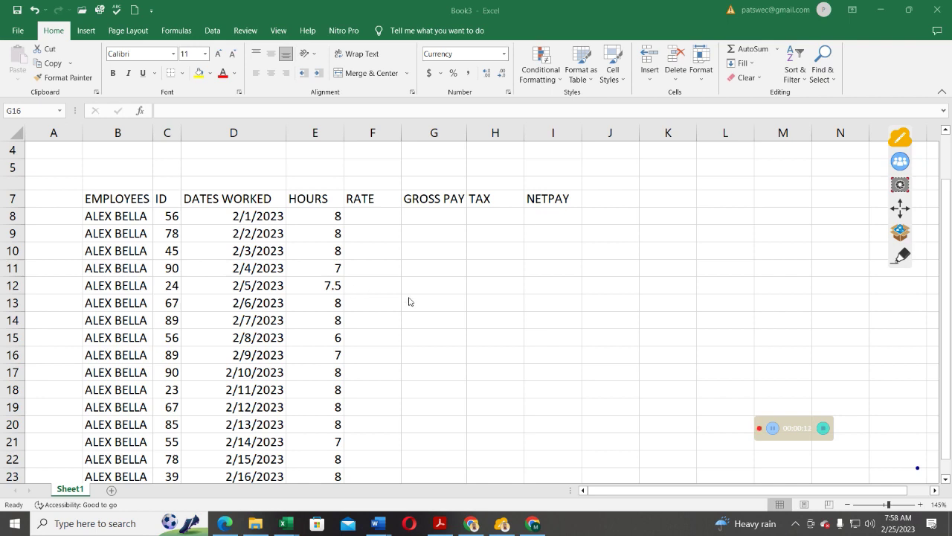
{"action": "scroll", "coordinate": [292, 291], "scroll_direction": "down", "scroll_amount": 1}
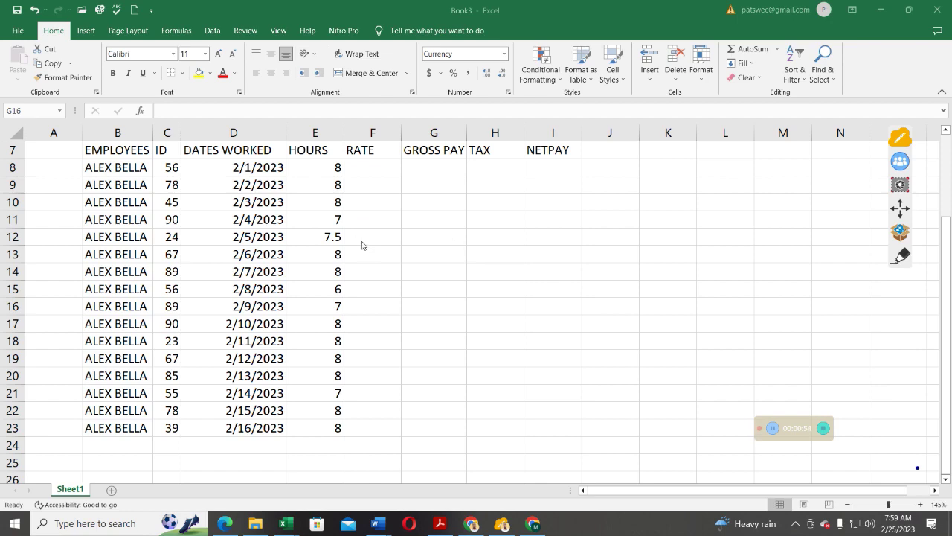
{"action": "scroll", "coordinate": [330, 235], "scroll_direction": "up", "scroll_amount": 2}
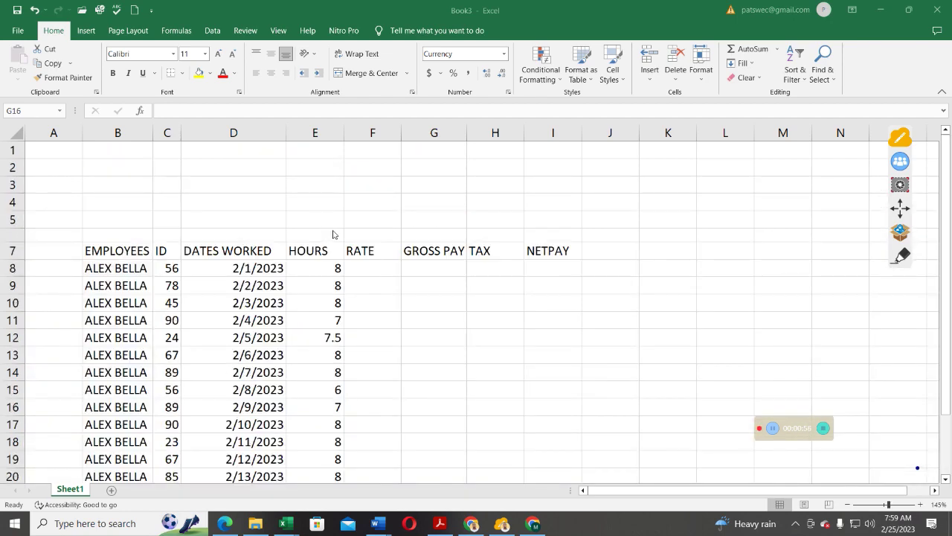
{"action": "left_click", "coordinate": [209, 202]}
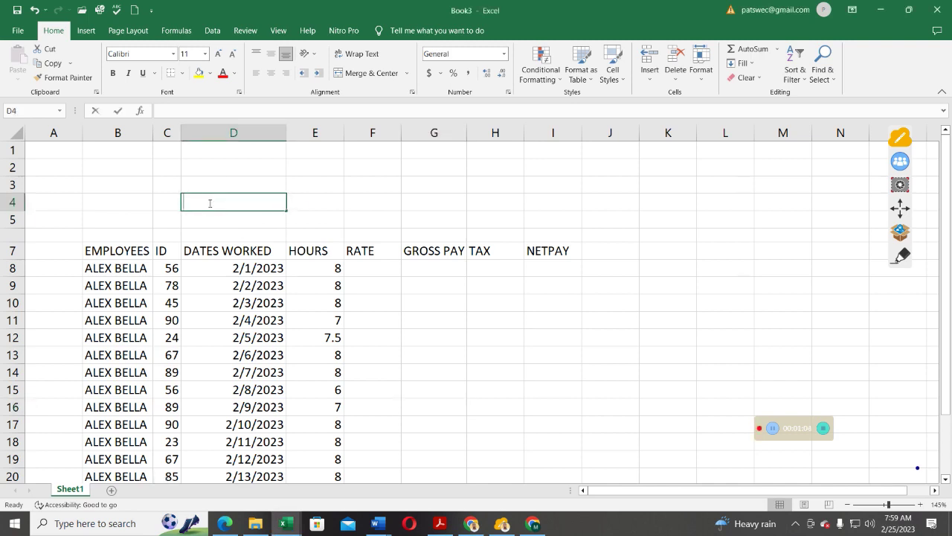
{"action": "type", "text": "EXCEL TABLES"}
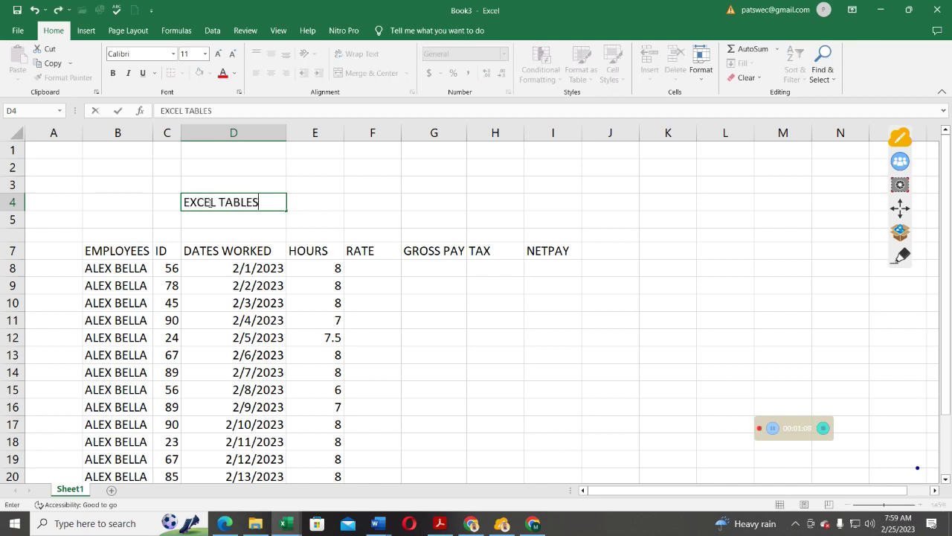
{"action": "left_click", "coordinate": [247, 217]}
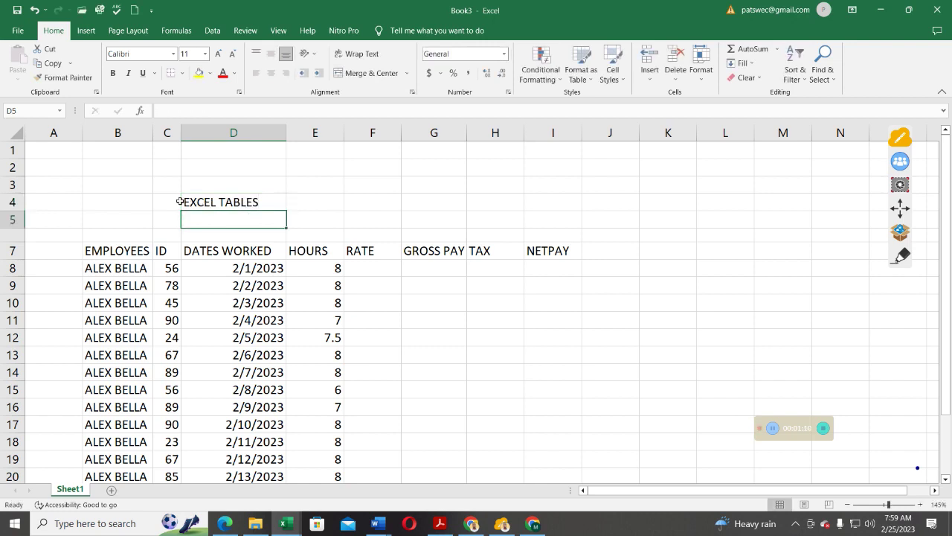
Step: Merge and centre the title across C4:F4 and make it bold, 18-point
{"action": "left_click_drag", "start_coordinate": [172, 202], "coordinate": [398, 206]}
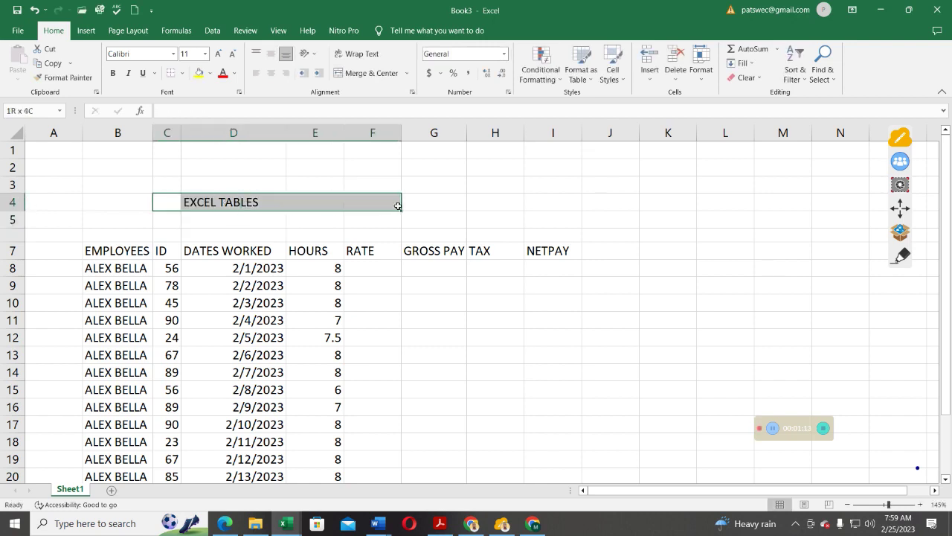
{"action": "left_click", "coordinate": [372, 73]}
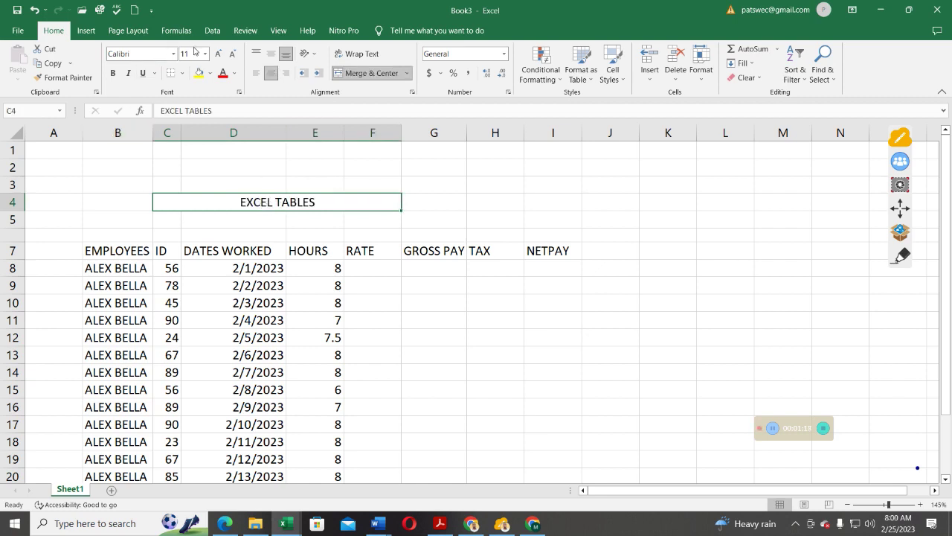
{"action": "left_click", "coordinate": [218, 54]}
{"action": "left_click", "coordinate": [218, 54]}
{"action": "left_click", "coordinate": [218, 54]}
{"action": "left_click", "coordinate": [218, 54]}
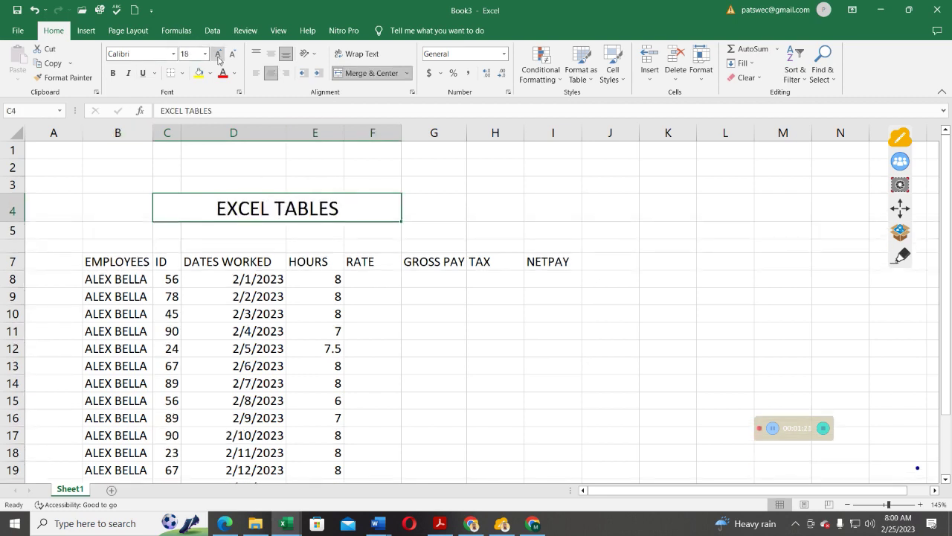
{"action": "left_click", "coordinate": [113, 74]}
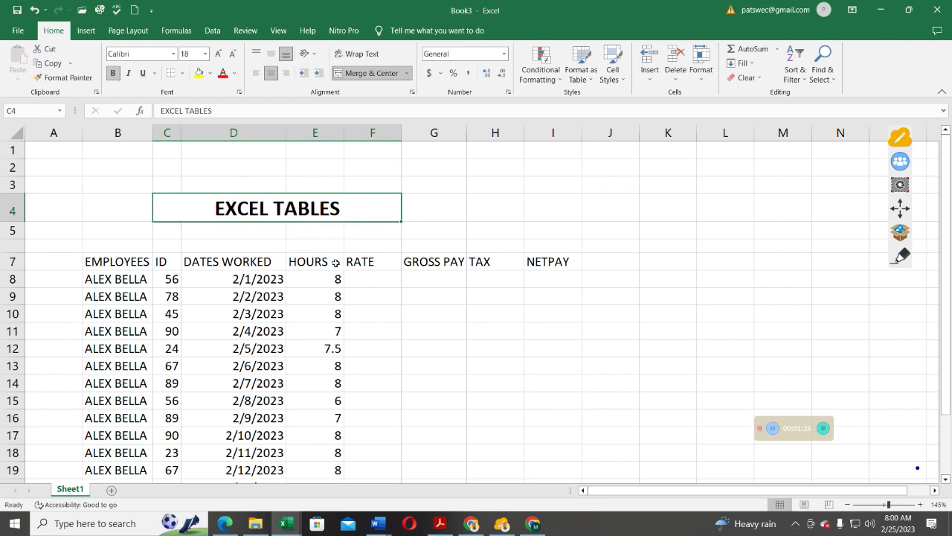
{"action": "left_click", "coordinate": [366, 277]}
{"action": "scroll", "coordinate": [313, 293], "scroll_direction": "down", "scroll_amount": 1}
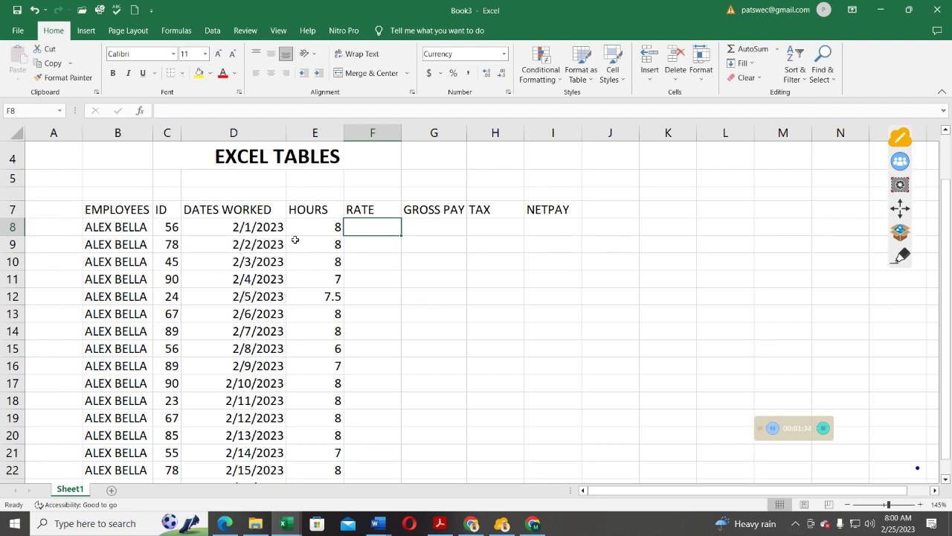
Step: Rename the F7 header to RATE($25) and widen column F to fit it
{"action": "left_click", "coordinate": [376, 211]}
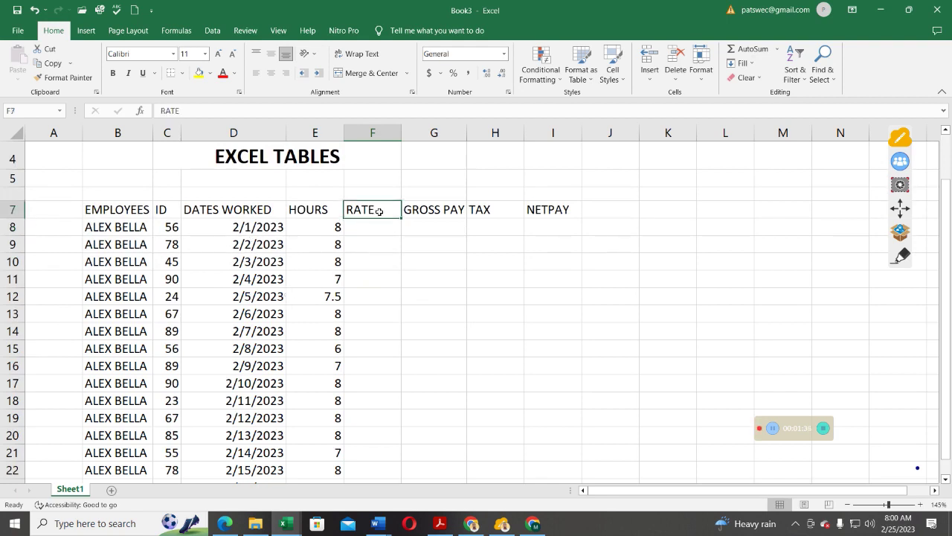
{"action": "double_click", "coordinate": [380, 212]}
{"action": "type", "text": "("}
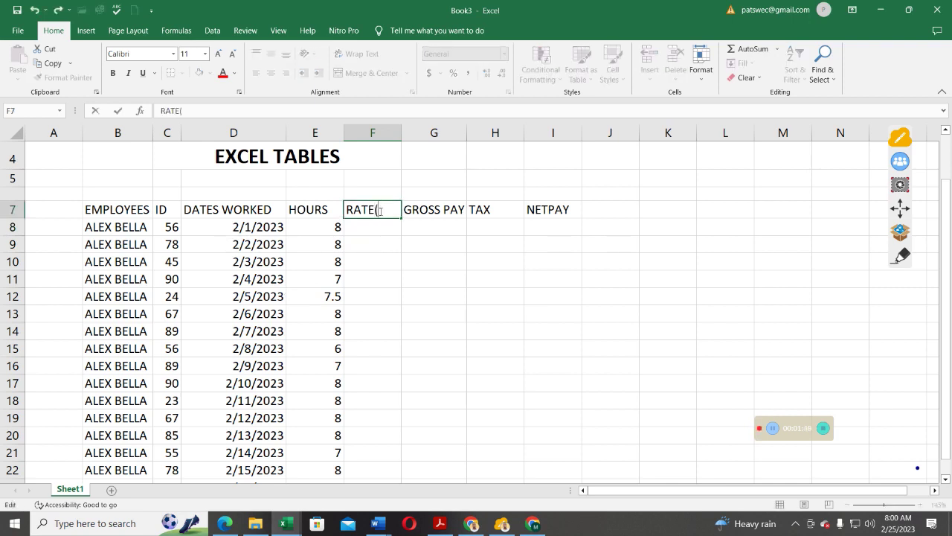
{"action": "type", "text": "$25"}
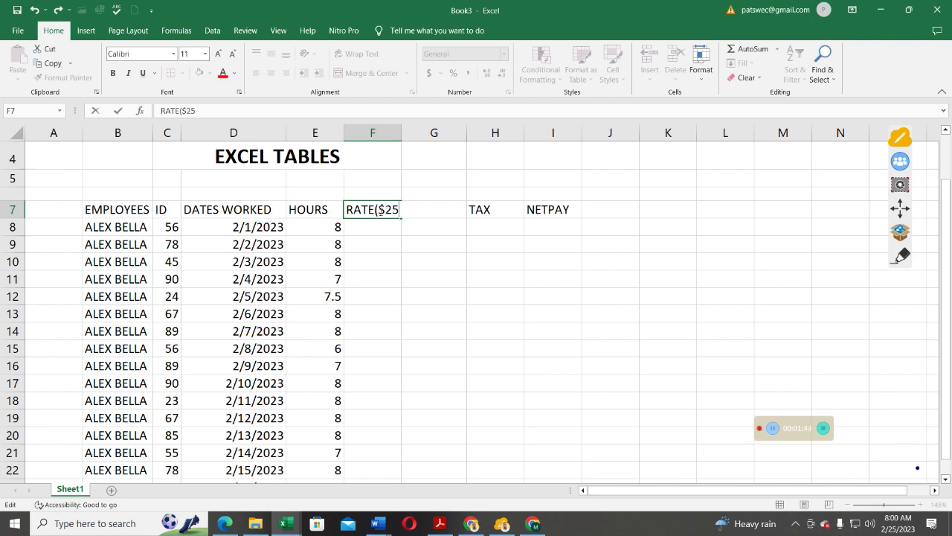
{"action": "type", "text": ")"}
{"action": "left_click", "coordinate": [382, 229]}
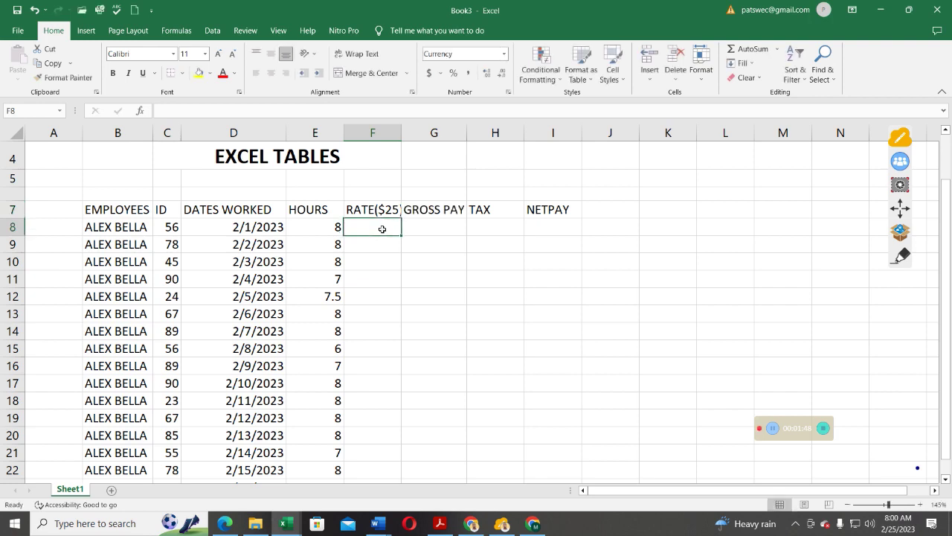
{"action": "left_click_drag", "start_coordinate": [402, 132], "coordinate": [411, 132]}
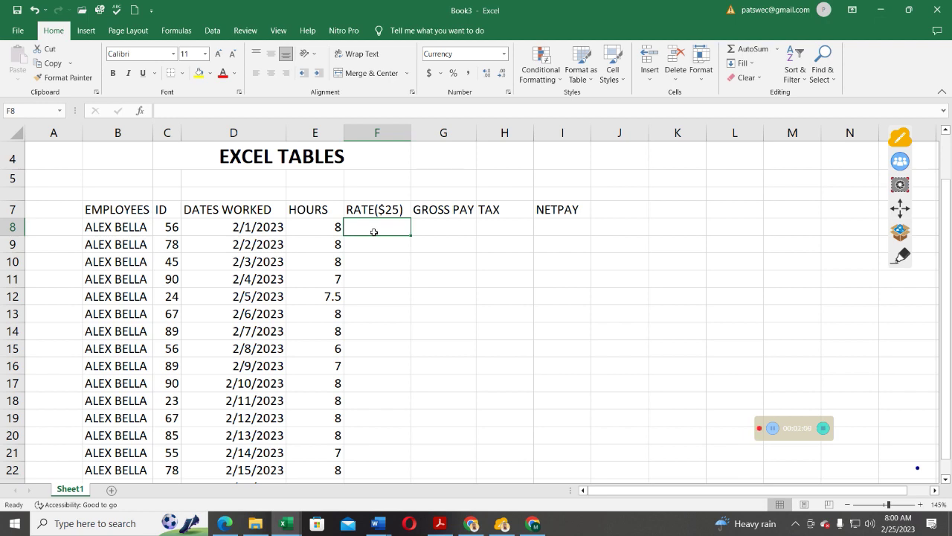
Step: Fill $25 into the rate cells from F8 down to F23
{"action": "type", "text": "$"}
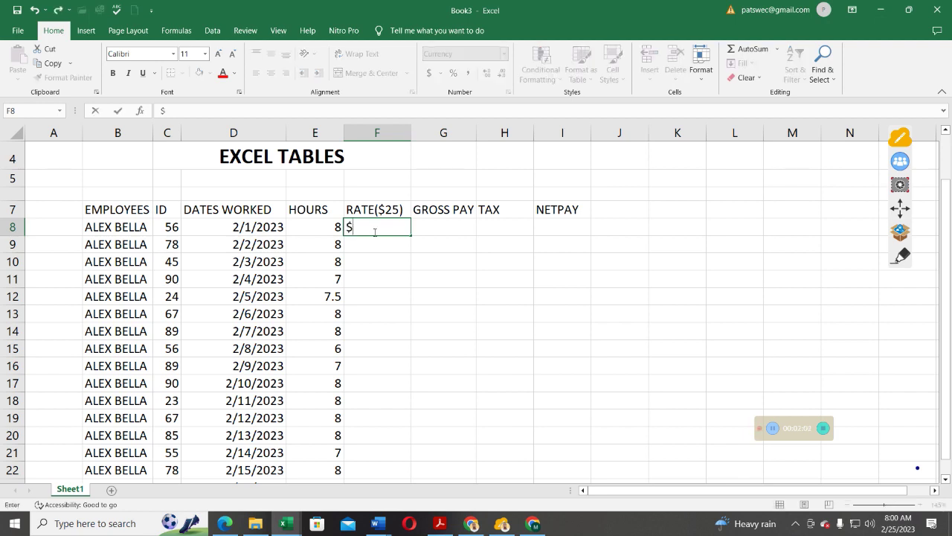
{"action": "type", "text": "25"}
{"action": "key", "text": "Return"}
{"action": "left_click", "coordinate": [376, 225]}
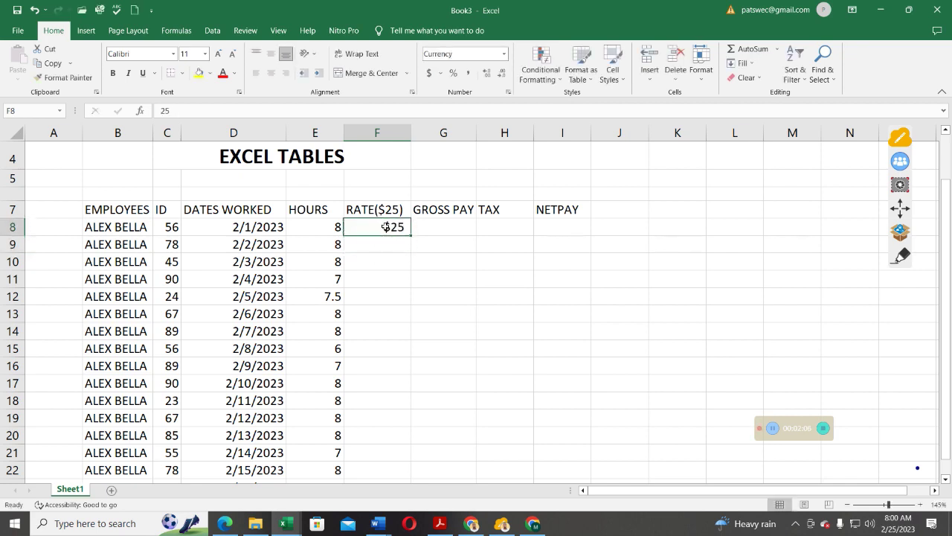
{"action": "scroll", "coordinate": [411, 234], "scroll_direction": "down", "scroll_amount": 1}
{"action": "left_click_drag", "start_coordinate": [410, 175], "coordinate": [416, 433]}
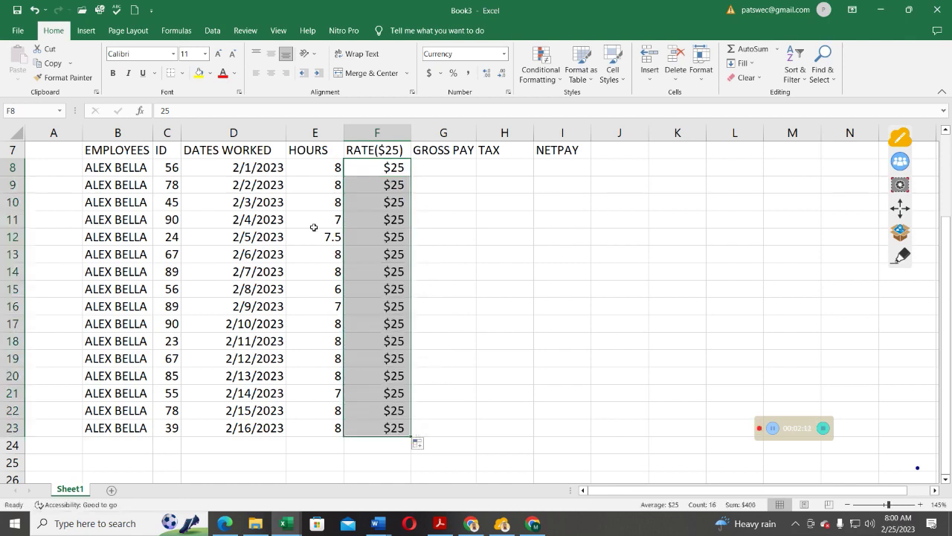
Step: Enter the formula =E8*F8 in G8, giving $200 gross pay
{"action": "left_click", "coordinate": [438, 165]}
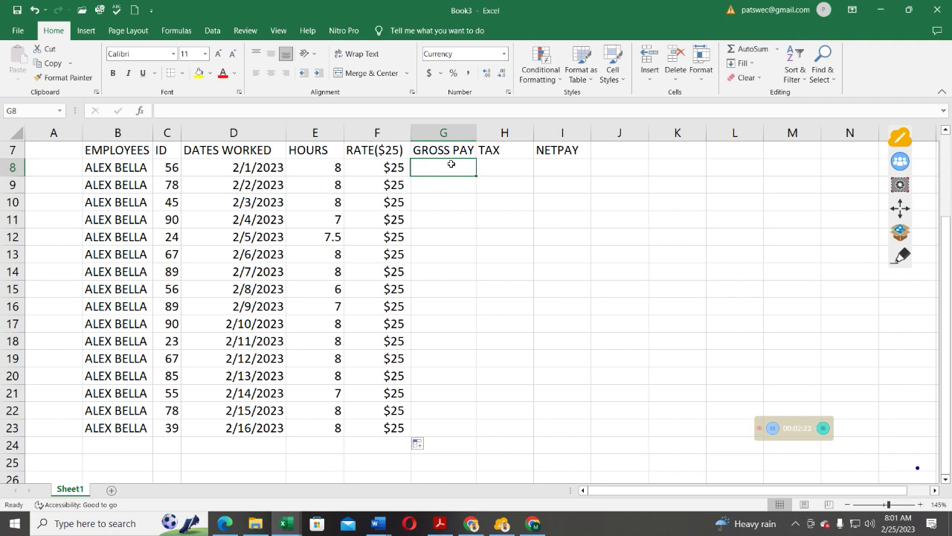
{"action": "type", "text": "="}
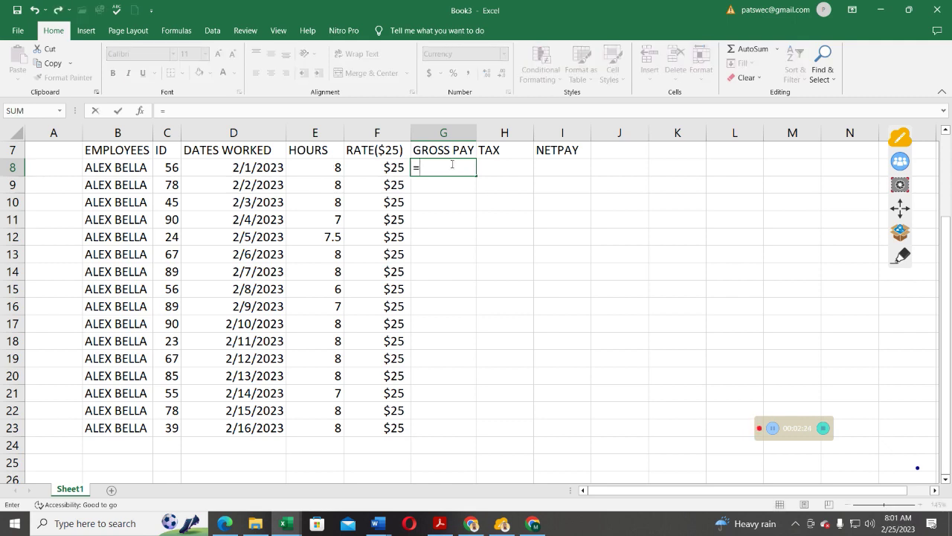
{"action": "left_click", "coordinate": [329, 169]}
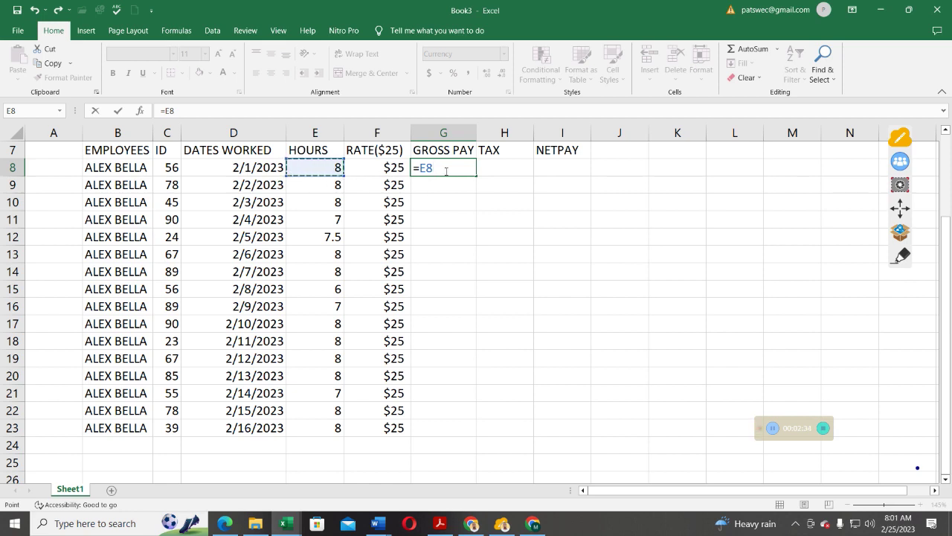
{"action": "type", "text": "*"}
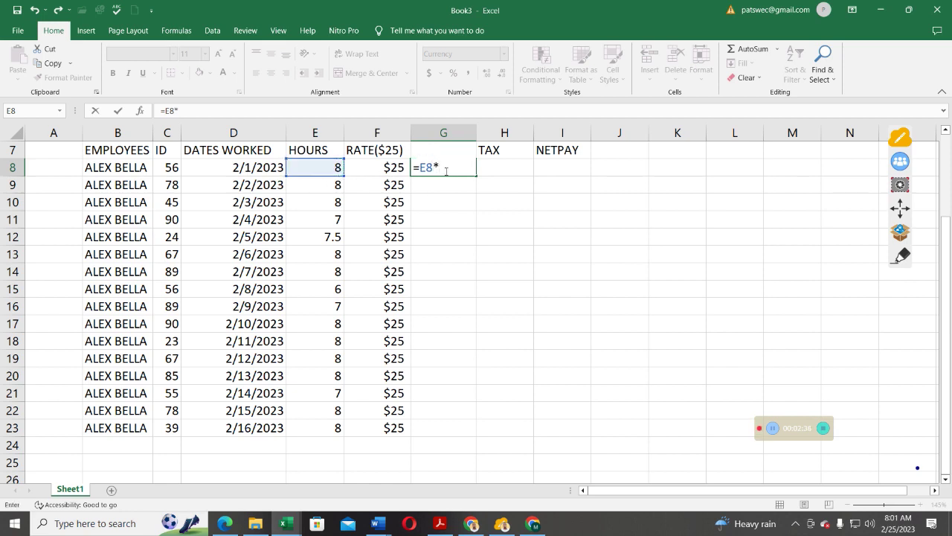
{"action": "left_click", "coordinate": [389, 169]}
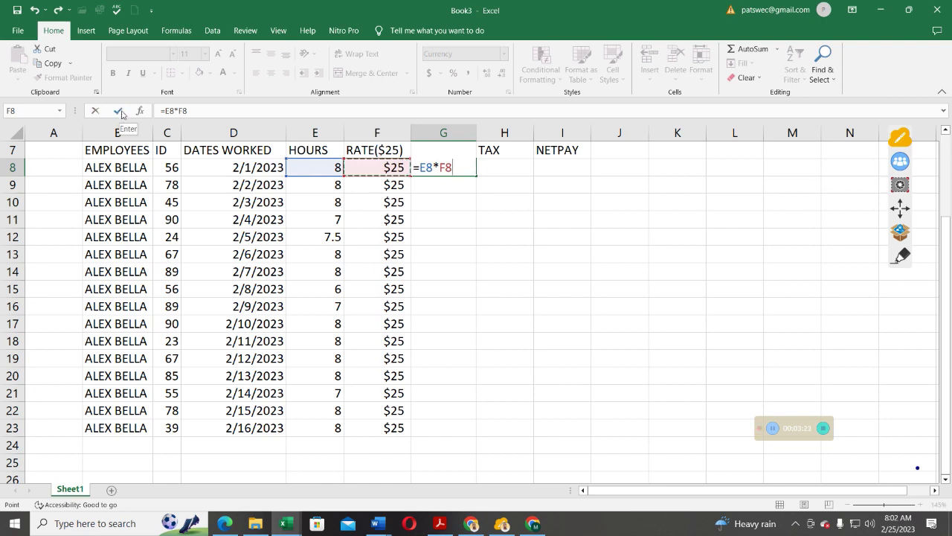
{"action": "left_click", "coordinate": [122, 113]}
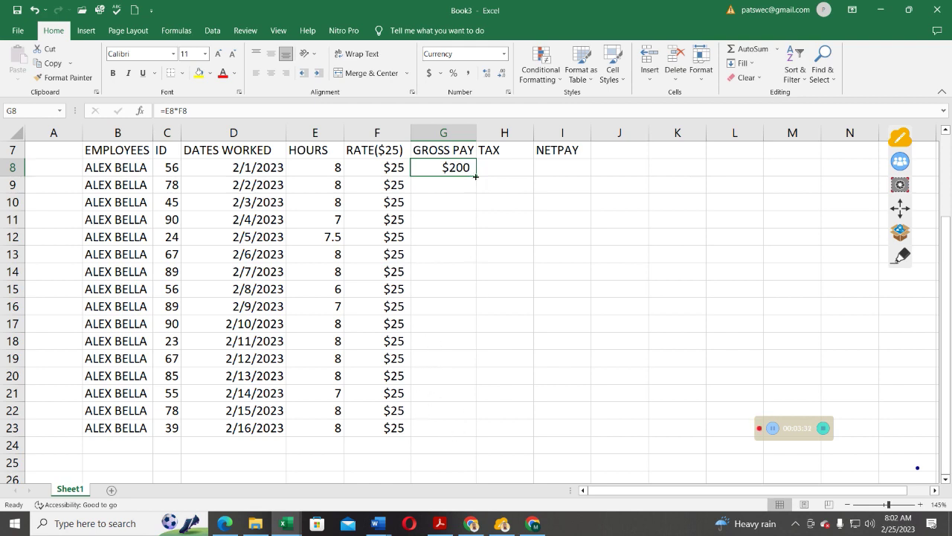
Step: Copy G8's =E8*F8 gross pay formula down through G23
{"action": "left_click_drag", "start_coordinate": [477, 175], "coordinate": [476, 175]}
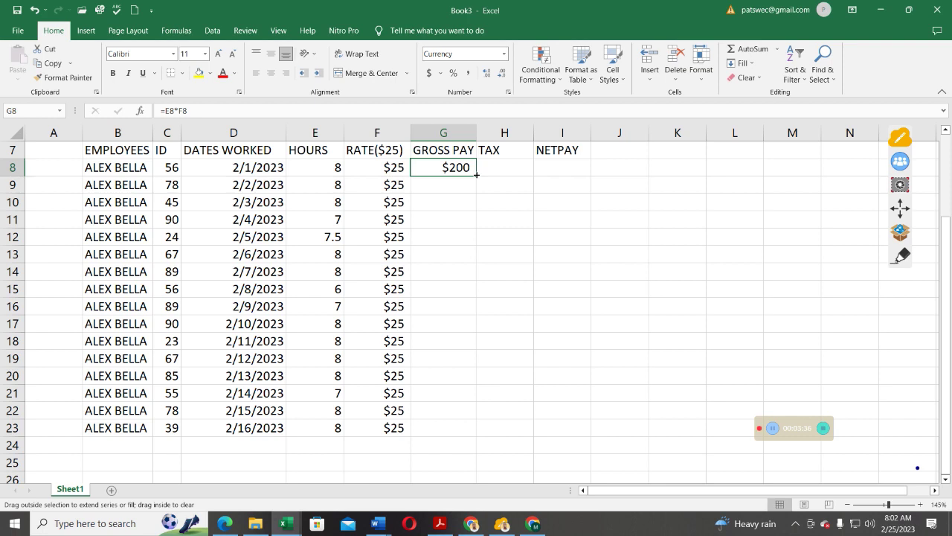
{"action": "left_click_drag", "start_coordinate": [477, 175], "coordinate": [481, 438]}
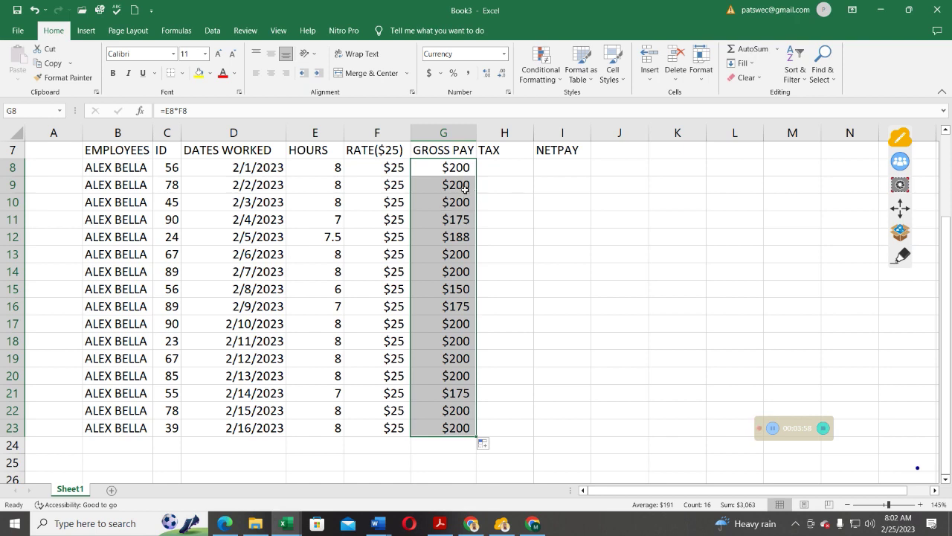
{"action": "left_click", "coordinate": [498, 166]}
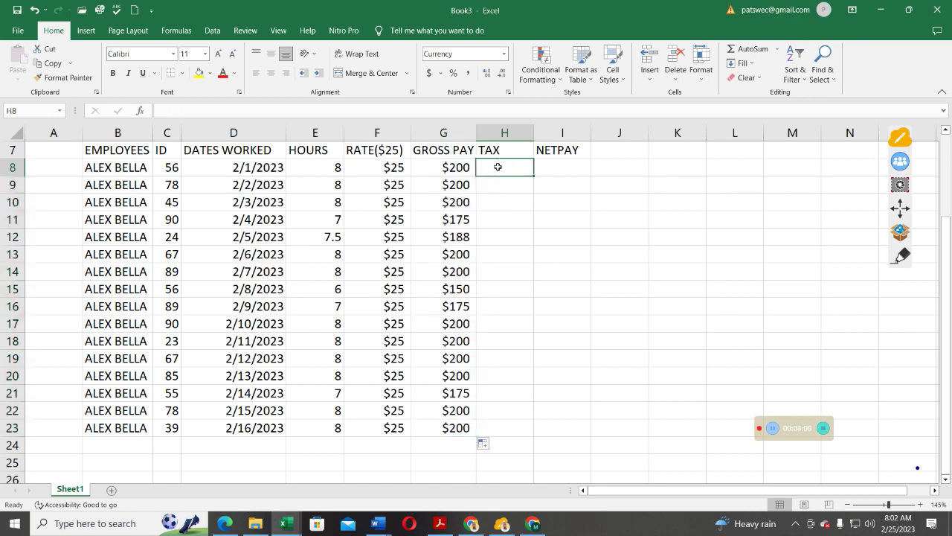
Step: Rename the H7 heading to TAX (2%)
{"action": "double_click", "coordinate": [512, 149]}
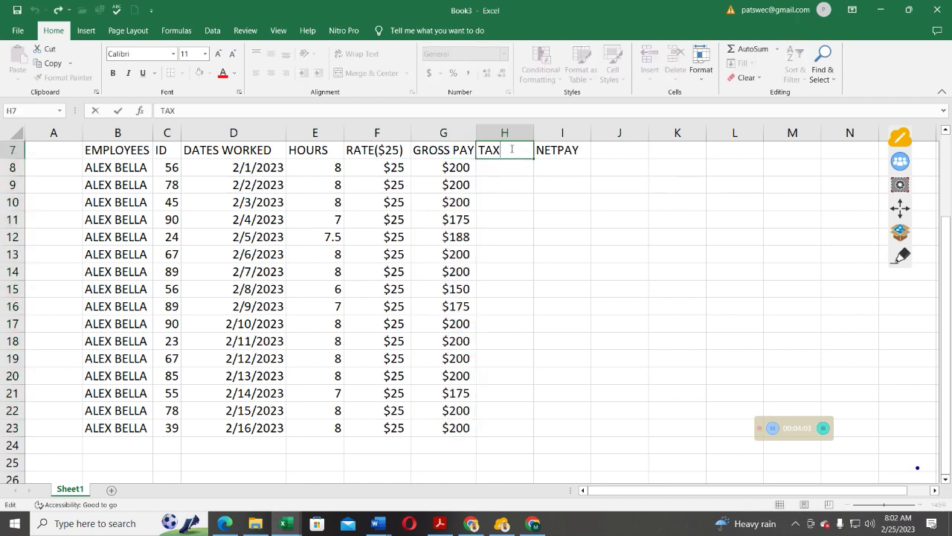
{"action": "type", "text": "(2%)"}
{"action": "left_click", "coordinate": [501, 168]}
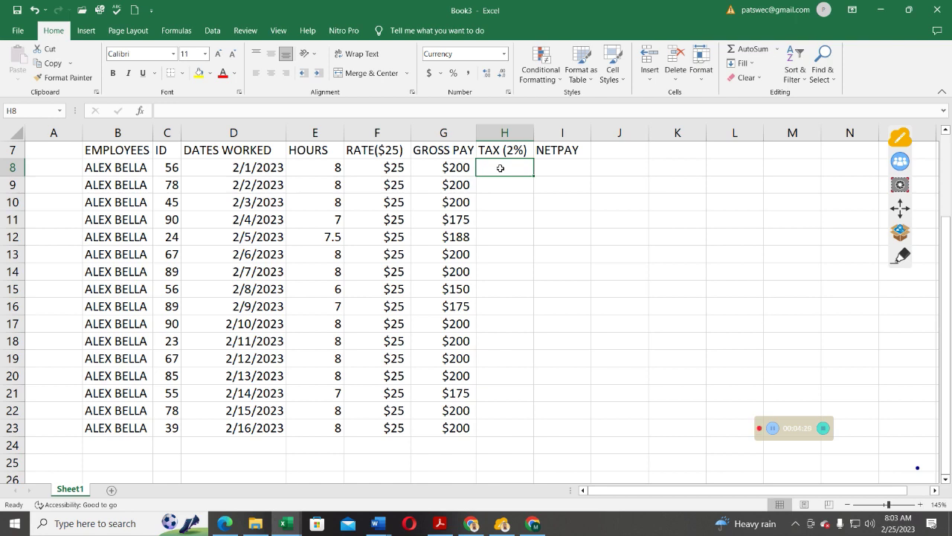
Step: Enter =2/100*G8 in H8 to compute the $4 tax
{"action": "type", "text": "="}
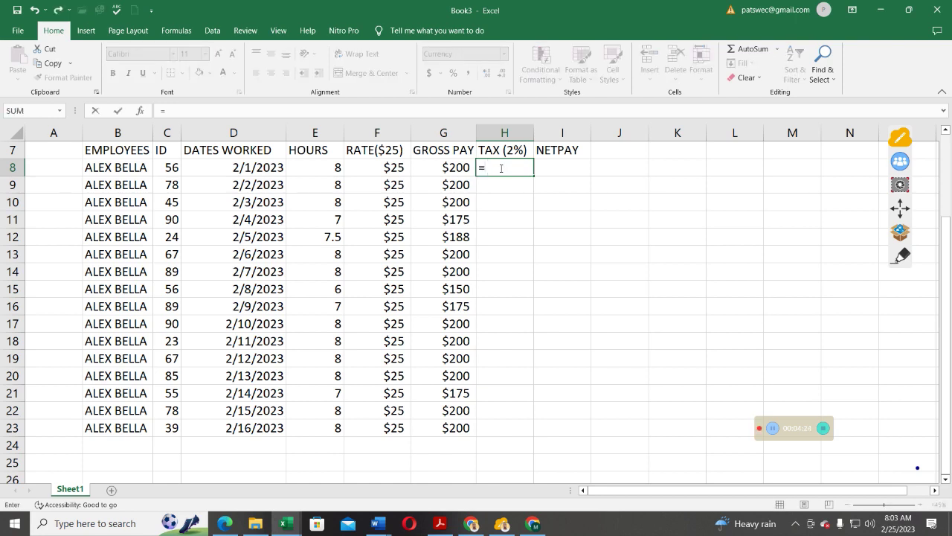
{"action": "type", "text": "2/100*"}
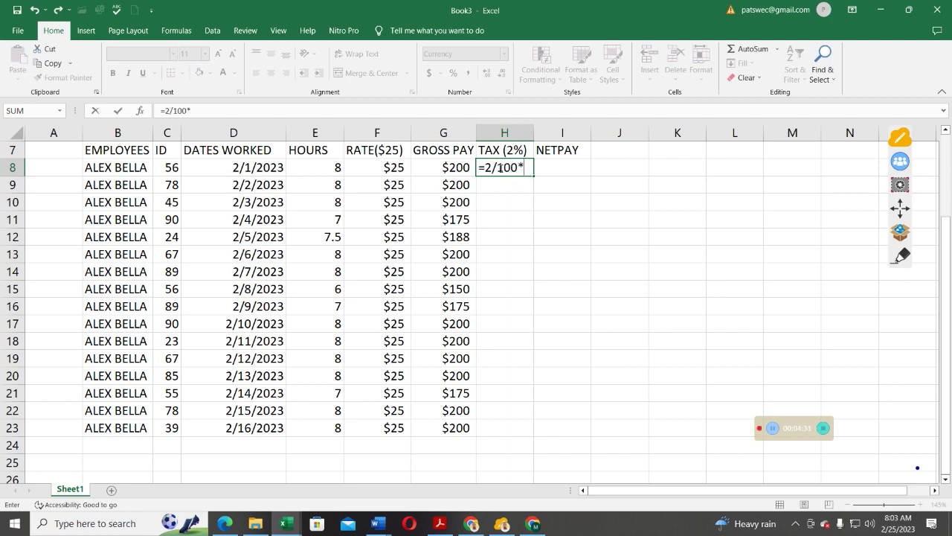
{"action": "left_click", "coordinate": [453, 167]}
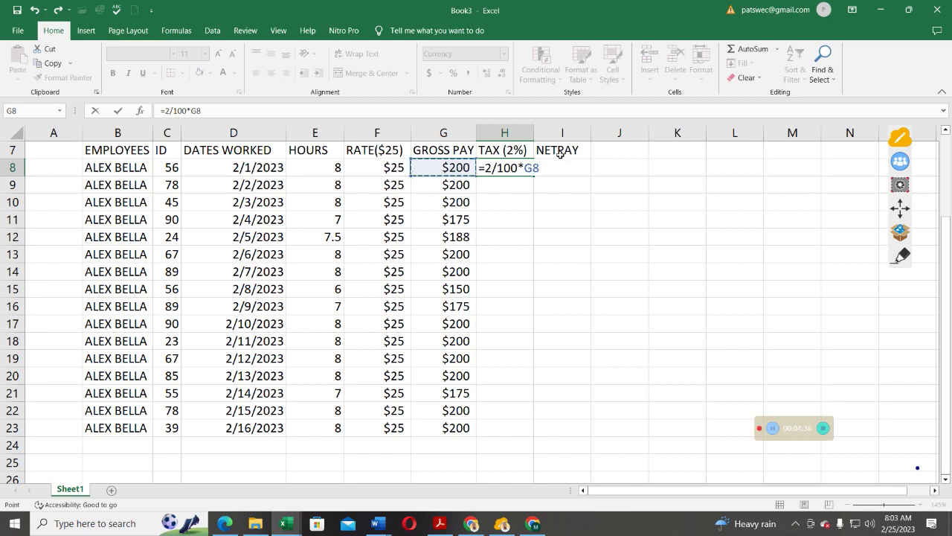
{"action": "key", "text": "ctrl+Return"}
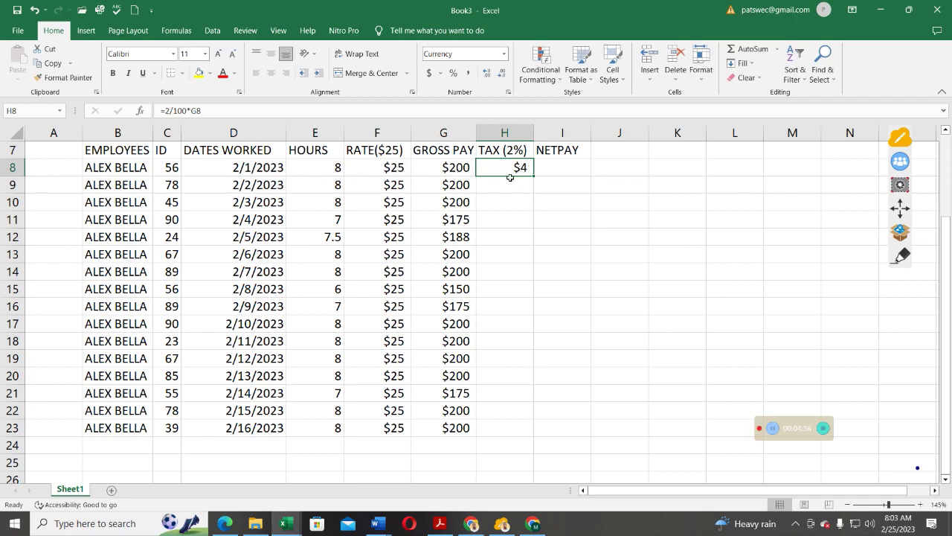
{"action": "left_click_drag", "start_coordinate": [533, 176], "coordinate": [533, 175]}
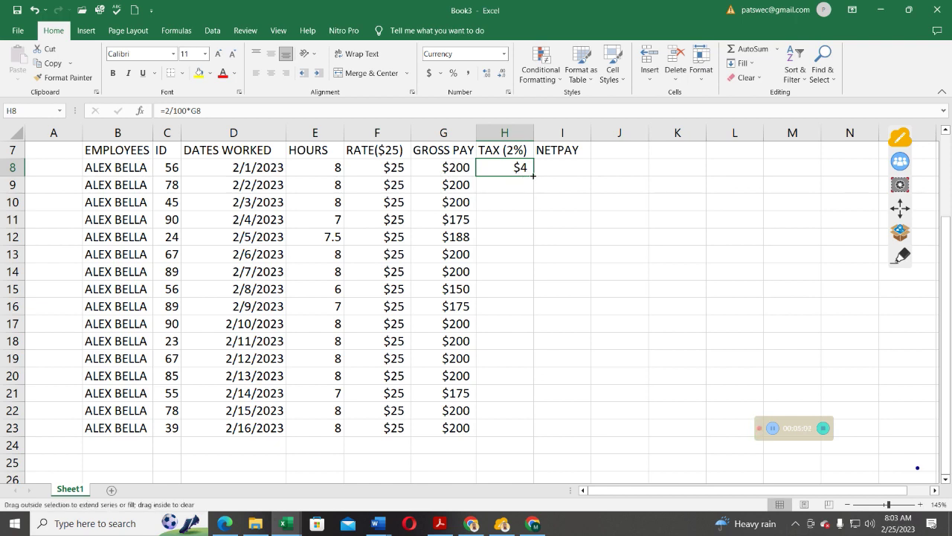
Step: Fill the 2% tax formula from H8 down to H23
{"action": "left_click_drag", "start_coordinate": [533, 176], "coordinate": [534, 434]}
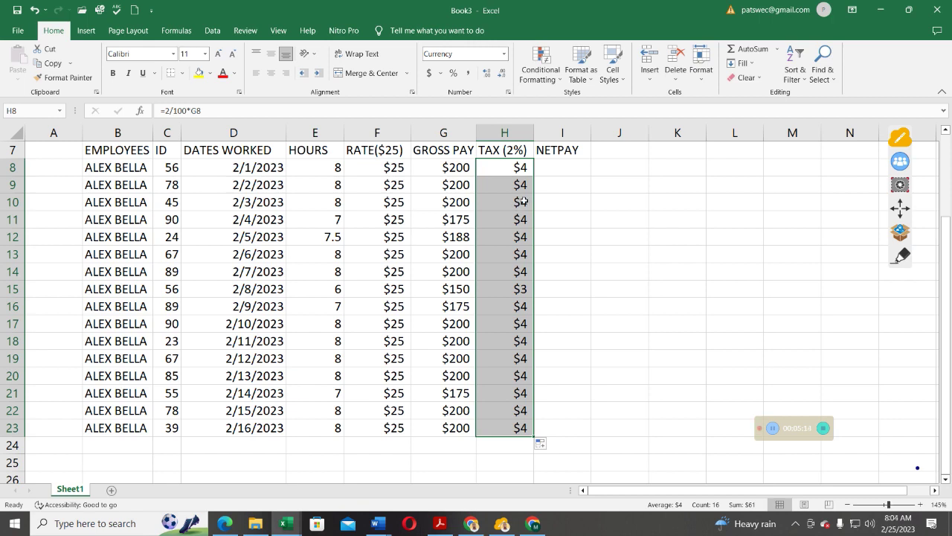
{"action": "left_click", "coordinate": [563, 166]}
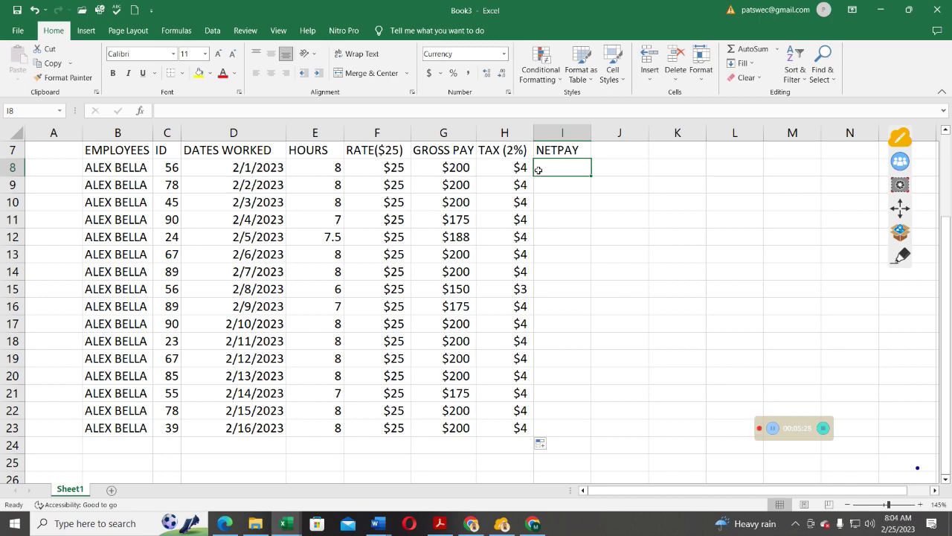
Step: Enter =G8-H8 in I8 and fill it down to I23, showing $196, $172, $184, $147
{"action": "type", "text": "="}
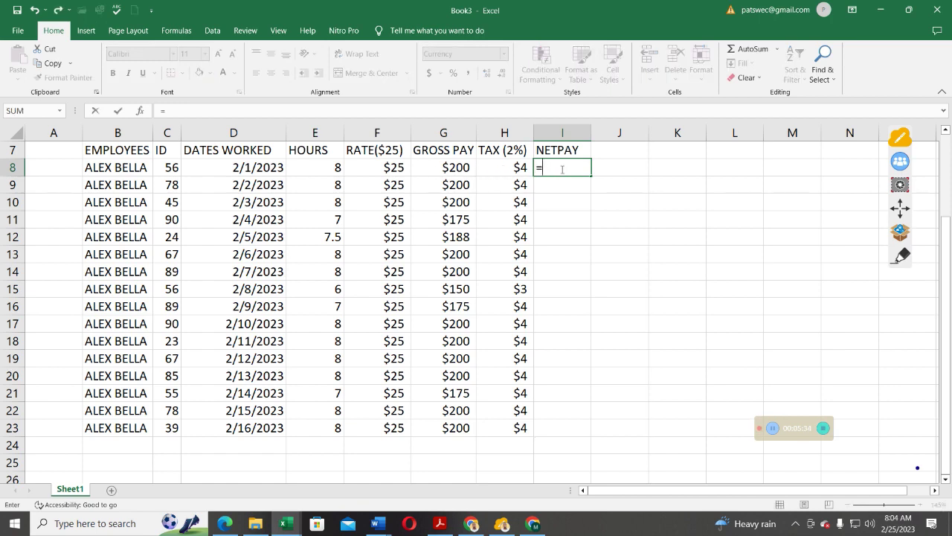
{"action": "left_click", "coordinate": [454, 168]}
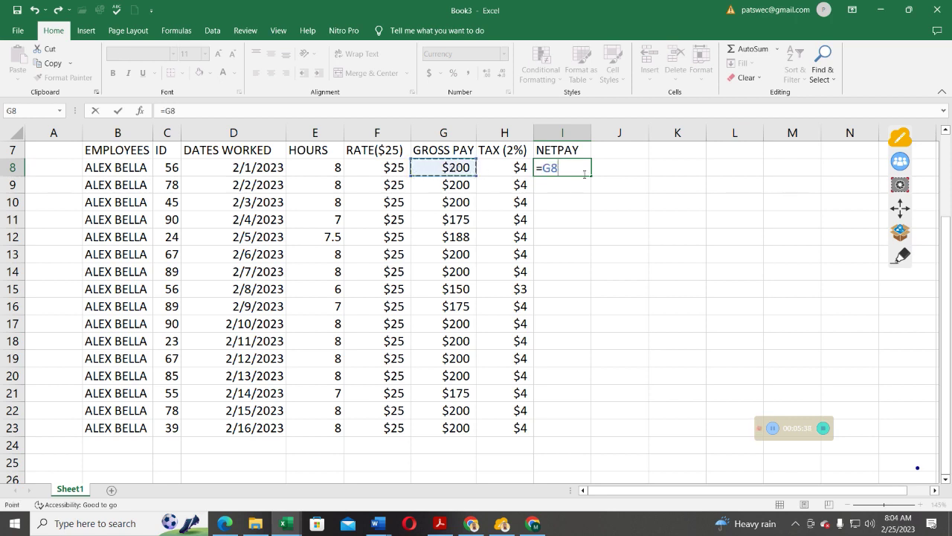
{"action": "type", "text": "="}
{"action": "key", "text": "BackSpace"}
{"action": "type", "text": "-"}
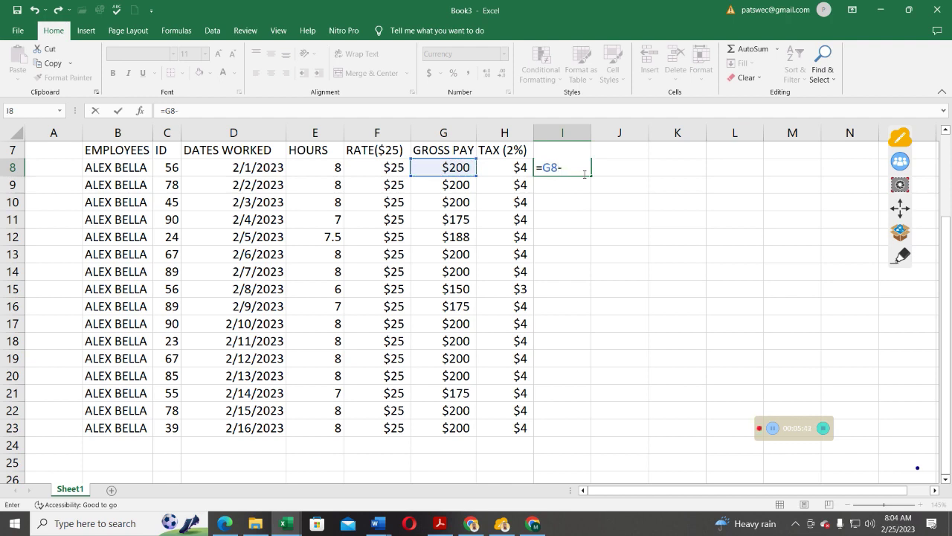
{"action": "left_click", "coordinate": [519, 168]}
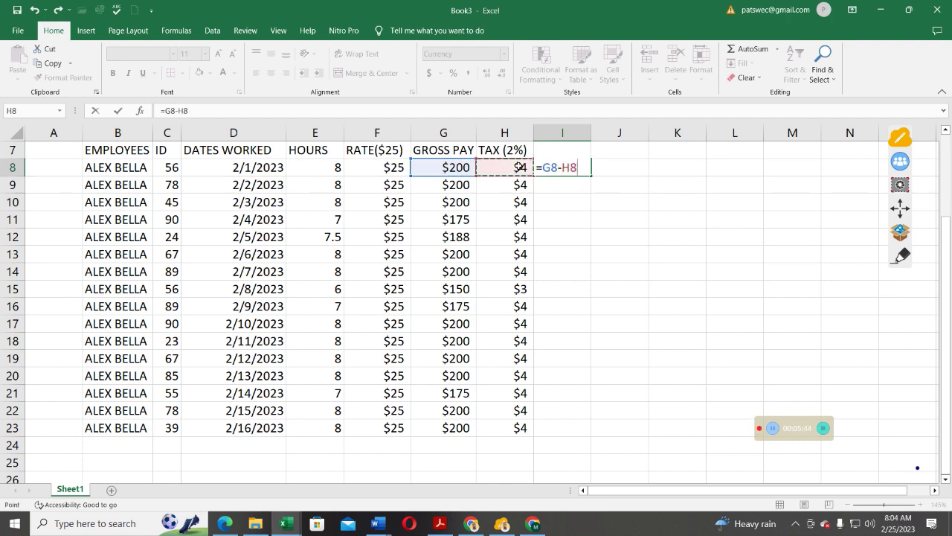
{"action": "left_click", "coordinate": [116, 111]}
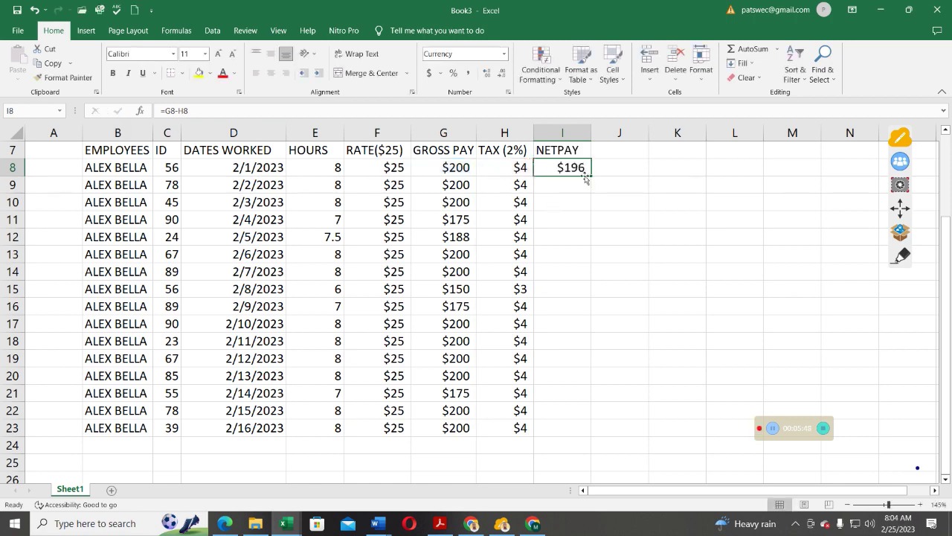
{"action": "left_click_drag", "start_coordinate": [591, 176], "coordinate": [598, 430]}
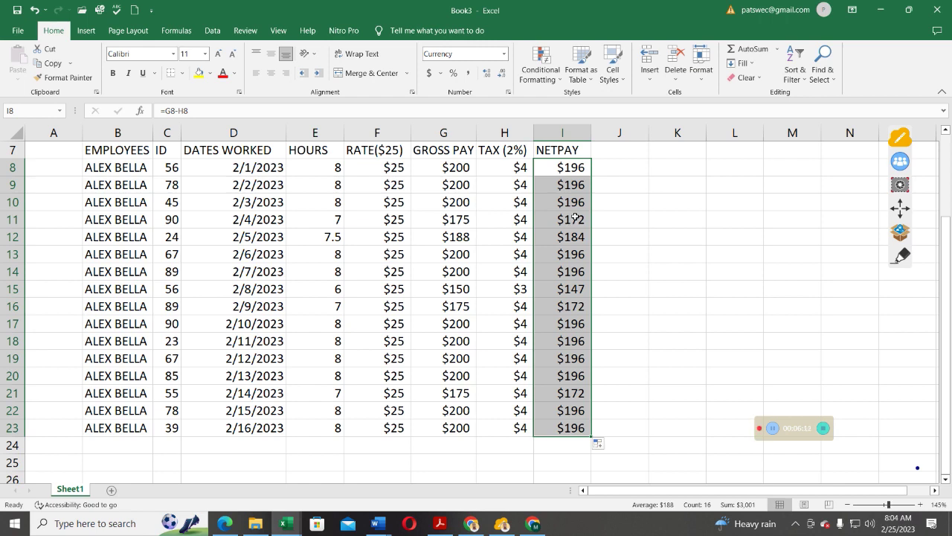
{"action": "left_click", "coordinate": [690, 165]}
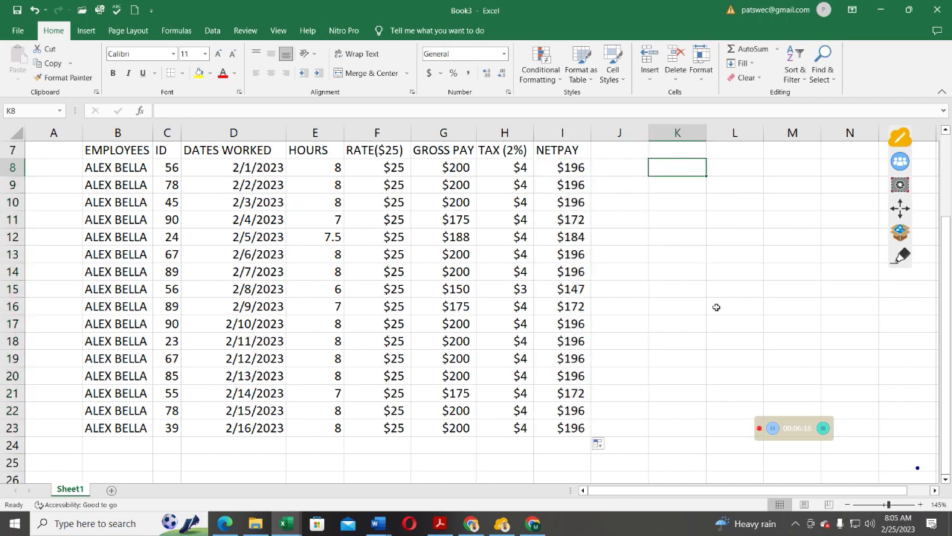
Step: Select the payroll data B7:I23, from the EMPLOYEES header to the last net pay
{"action": "scroll", "coordinate": [720, 307], "scroll_direction": "up", "scroll_amount": 1}
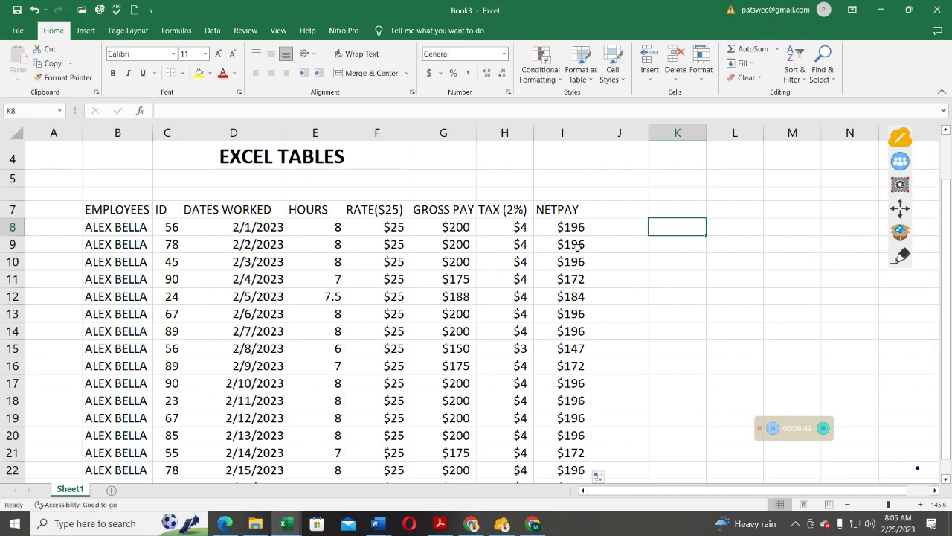
{"action": "scroll", "coordinate": [575, 247], "scroll_direction": "down", "scroll_amount": 1}
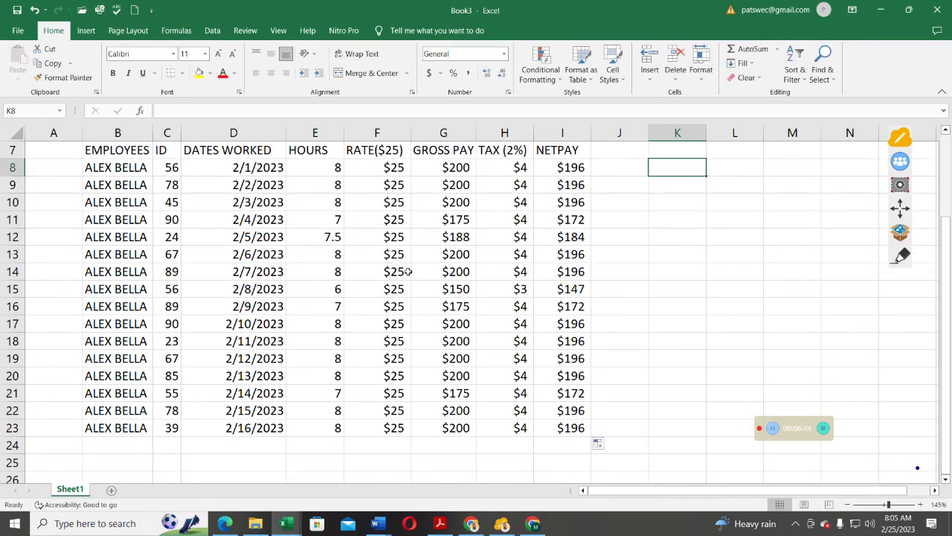
{"action": "scroll", "coordinate": [409, 272], "scroll_direction": "up", "scroll_amount": 1}
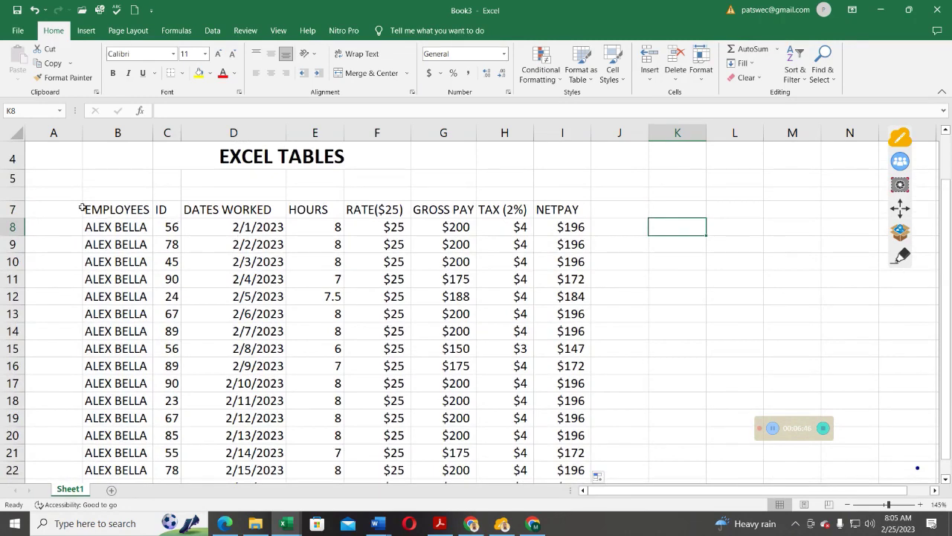
{"action": "left_click_drag", "start_coordinate": [84, 208], "coordinate": [541, 434]}
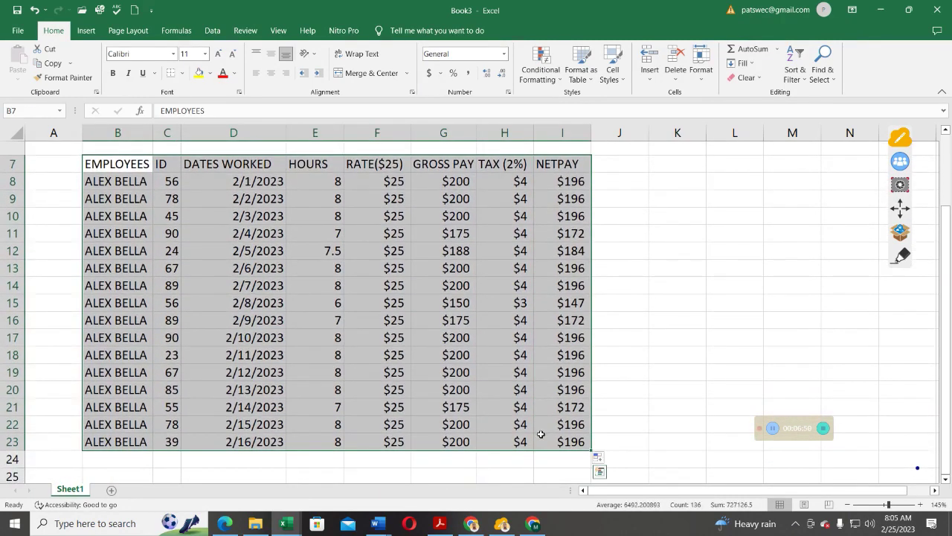
{"action": "left_click", "coordinate": [87, 31]}
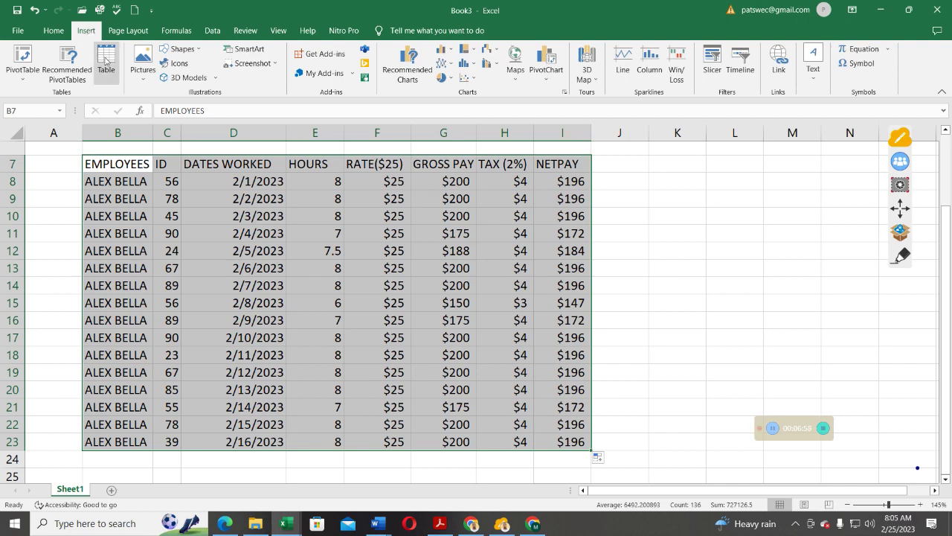
Step: Start a table from the payroll data and clear the suggested range
{"action": "left_click", "coordinate": [103, 65]}
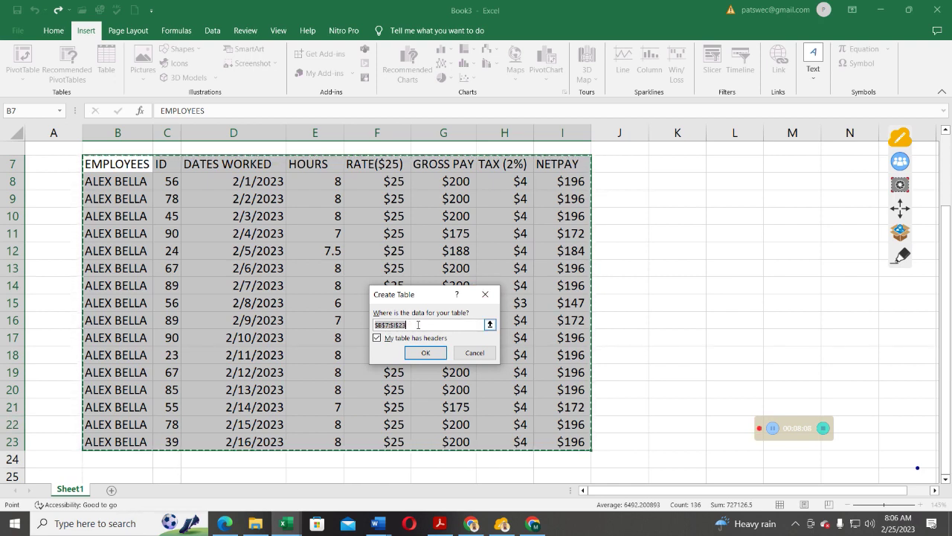
{"action": "key", "text": "BackSpace"}
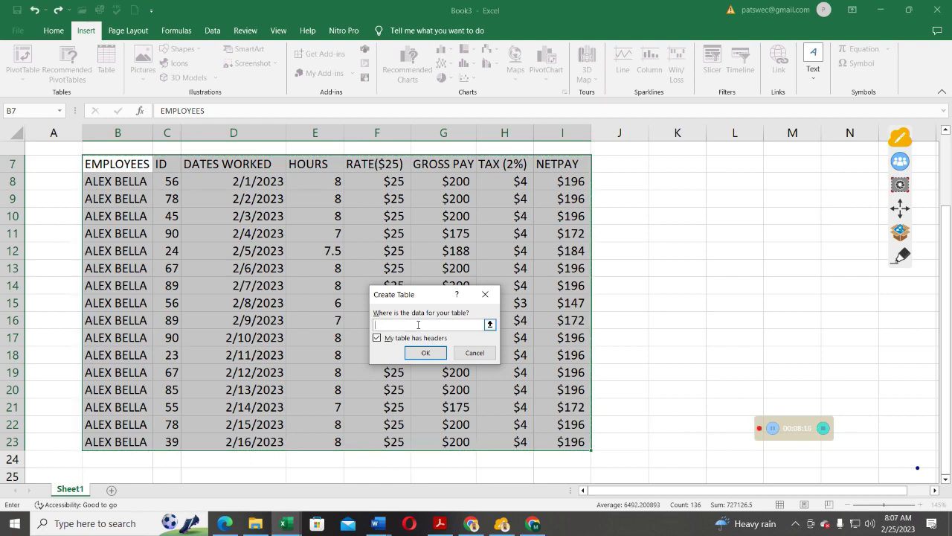
Step: Enter $B$7:$I$23 as the table range and create the table with headers
{"action": "type", "text": "$"}
{"action": "type", "text": "$7"}
{"action": "type", "text": ":$I$23"}
{"action": "left_click", "coordinate": [429, 355]}
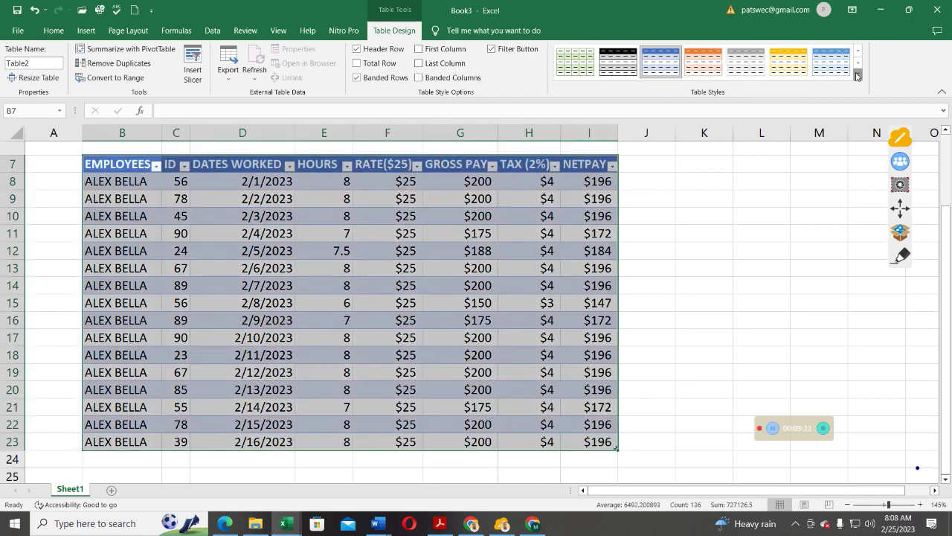
Step: Apply the green Light table style to the payroll table in place of the orange one
{"action": "left_click", "coordinate": [858, 76]}
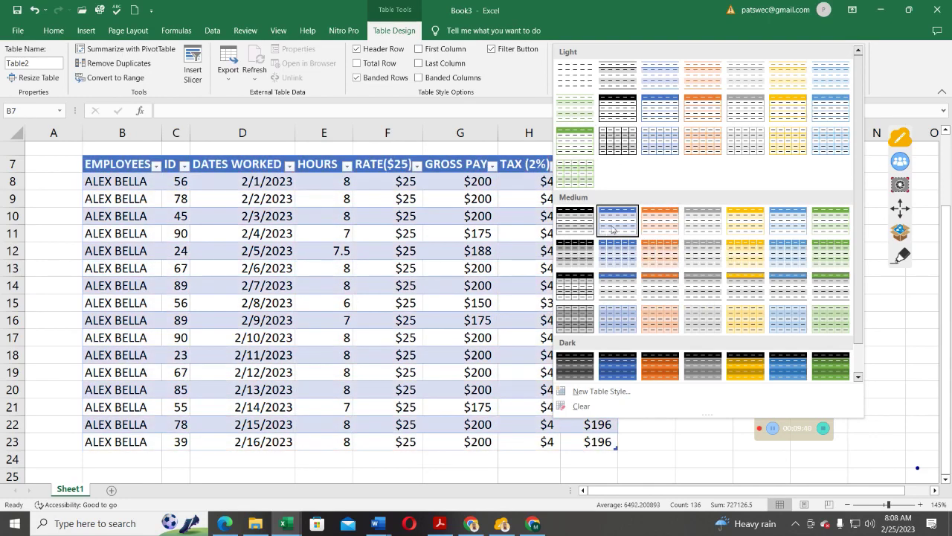
{"action": "left_click", "coordinate": [566, 136]}
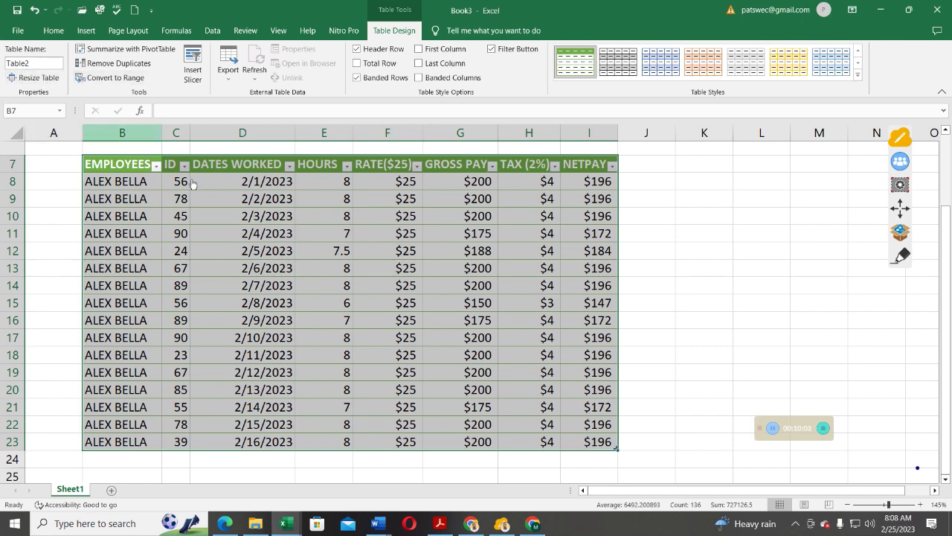
{"action": "left_click", "coordinate": [9, 64]}
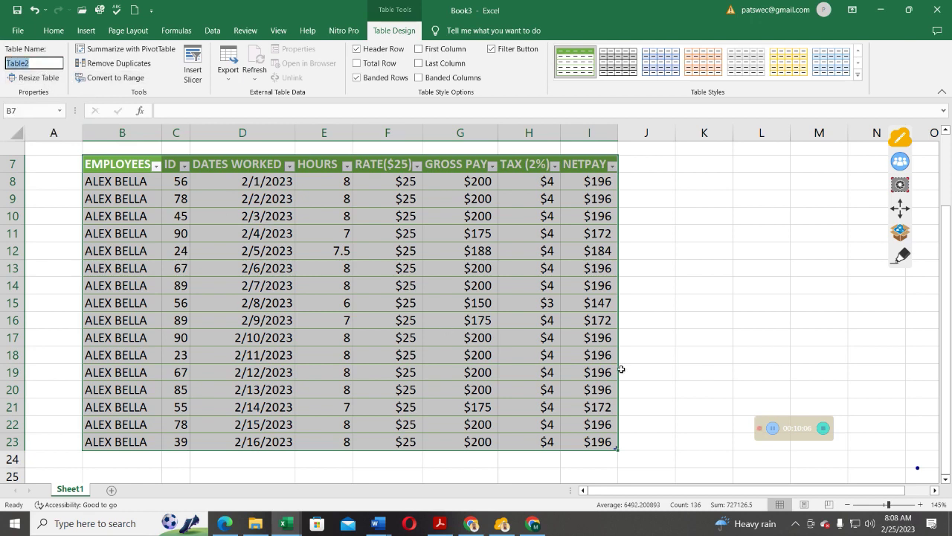
{"action": "type", "text": "T"}
{"action": "key", "text": "BackSpace"}
{"action": "type", "text": "EMPL"}
{"action": "key", "text": "BackSpace"}
{"action": "key", "text": "BackSpace"}
{"action": "key", "text": "BackSpace"}
{"action": "key", "text": "BackSpace"}
{"action": "type", "text": "ALEX PAY RATE"}
{"action": "key", "text": "Return"}
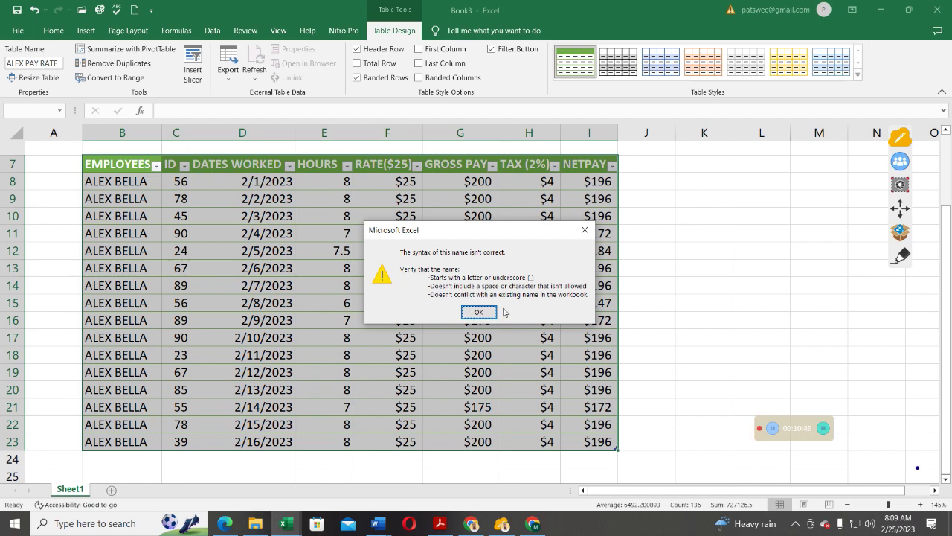
{"action": "left_click", "coordinate": [479, 313]}
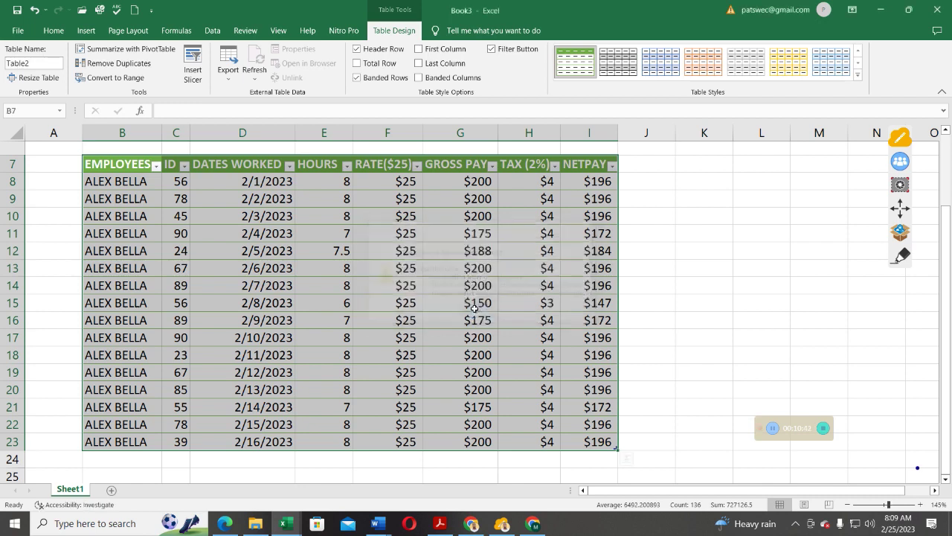
{"action": "left_click", "coordinate": [29, 63]}
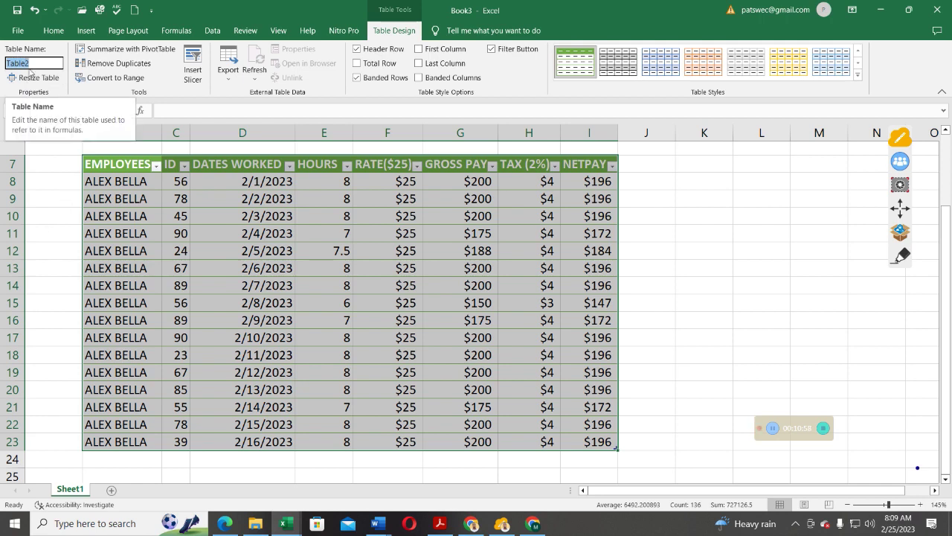
Step: Enter ALEXPAY in the Table Name box, replacing Table2
{"action": "type", "text": "ALEX"}
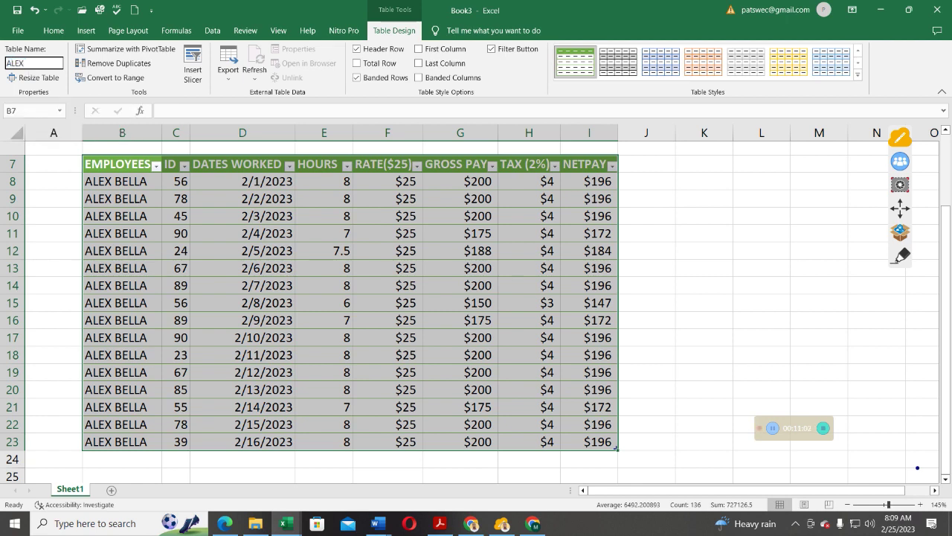
{"action": "type", "text": "PAY"}
{"action": "key", "text": "Return"}
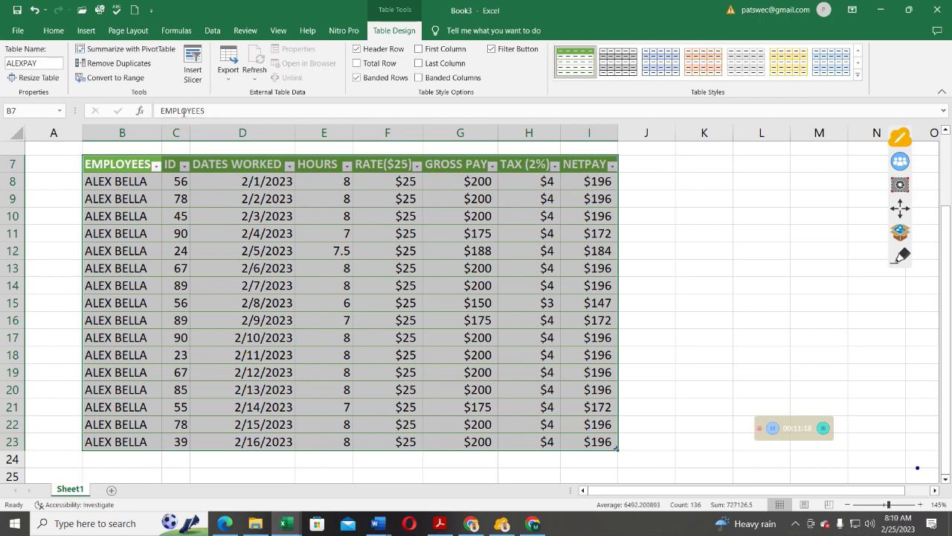
{"action": "left_click", "coordinate": [43, 64]}
{"action": "scroll", "coordinate": [298, 250], "scroll_direction": "up", "scroll_amount": 2}
{"action": "scroll", "coordinate": [298, 250], "scroll_direction": "down", "scroll_amount": 2}
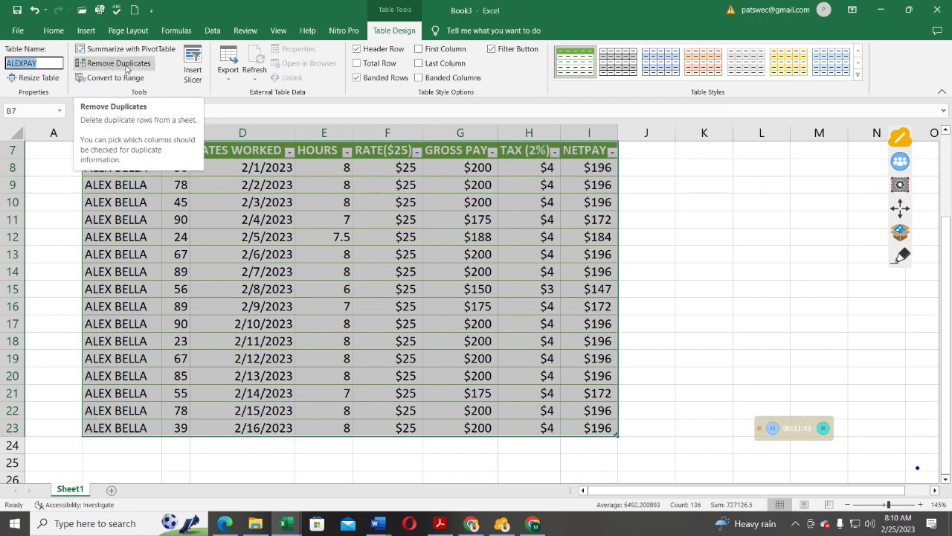
Step: Run Remove Duplicates on ALEXPAY with all columns checked and dismiss the no-duplicates message
{"action": "left_click", "coordinate": [127, 68]}
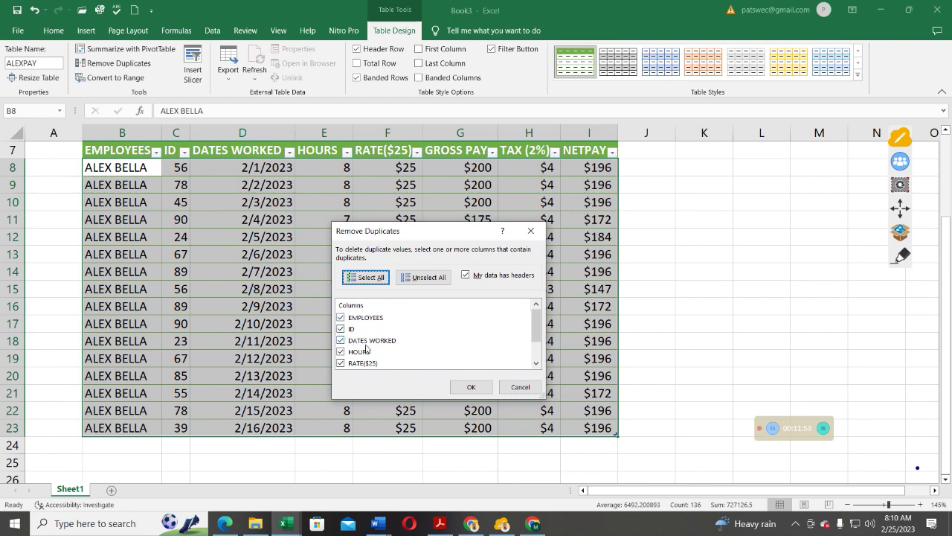
{"action": "scroll", "coordinate": [368, 349], "scroll_direction": "down", "scroll_amount": 1}
{"action": "scroll", "coordinate": [370, 349], "scroll_direction": "up", "scroll_amount": 1}
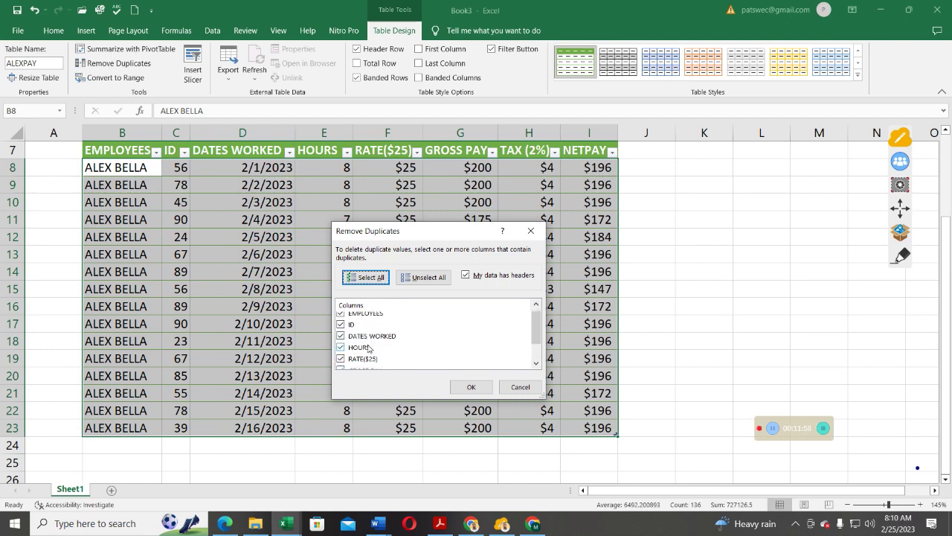
{"action": "left_click", "coordinate": [340, 326]}
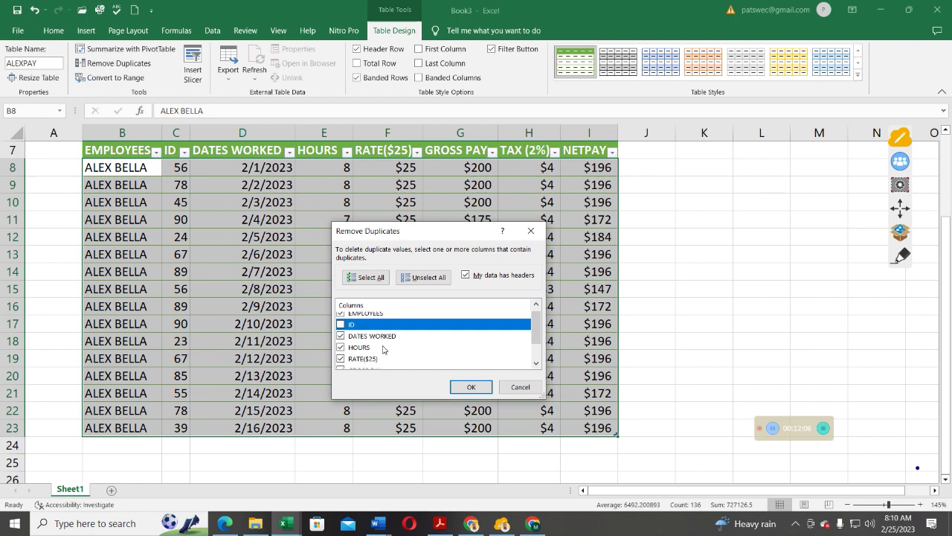
{"action": "left_click", "coordinate": [341, 325]}
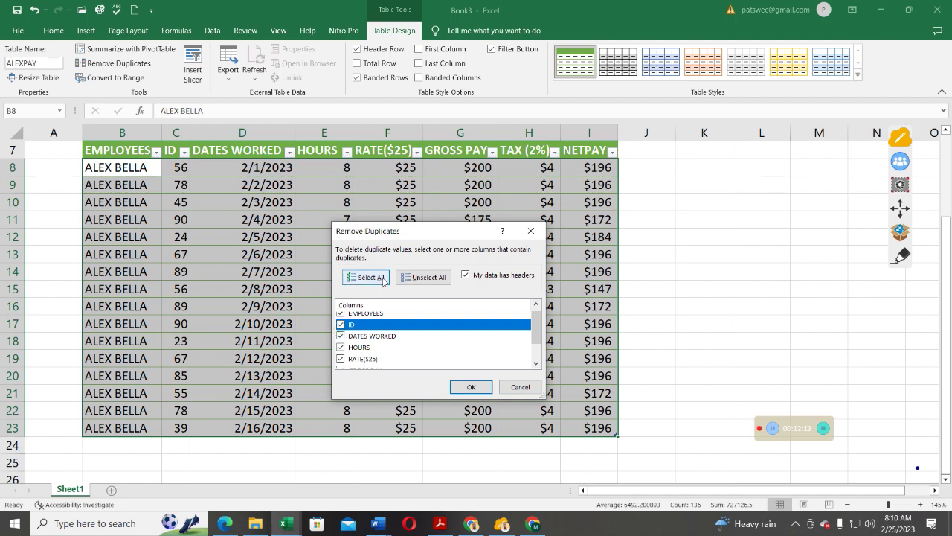
{"action": "left_click", "coordinate": [431, 281]}
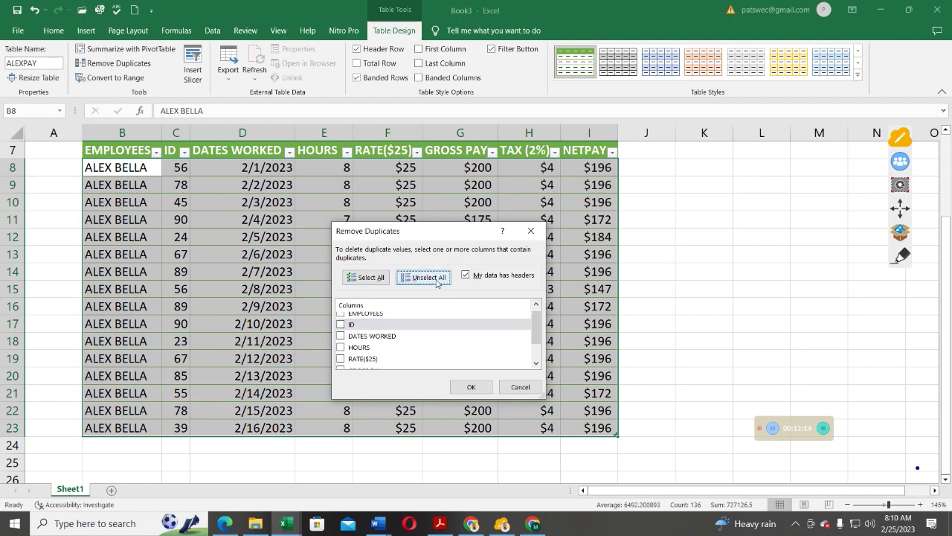
{"action": "left_click", "coordinate": [370, 279]}
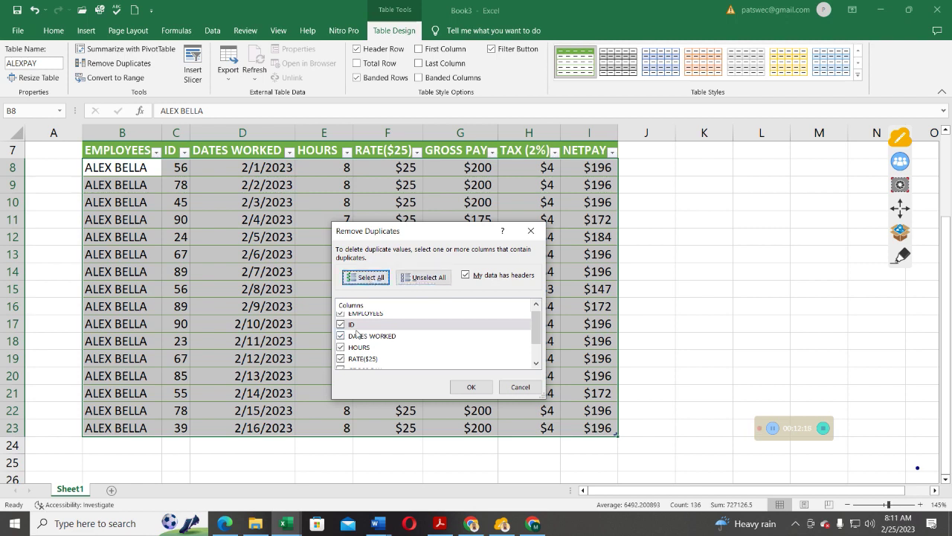
{"action": "left_click", "coordinate": [472, 388]}
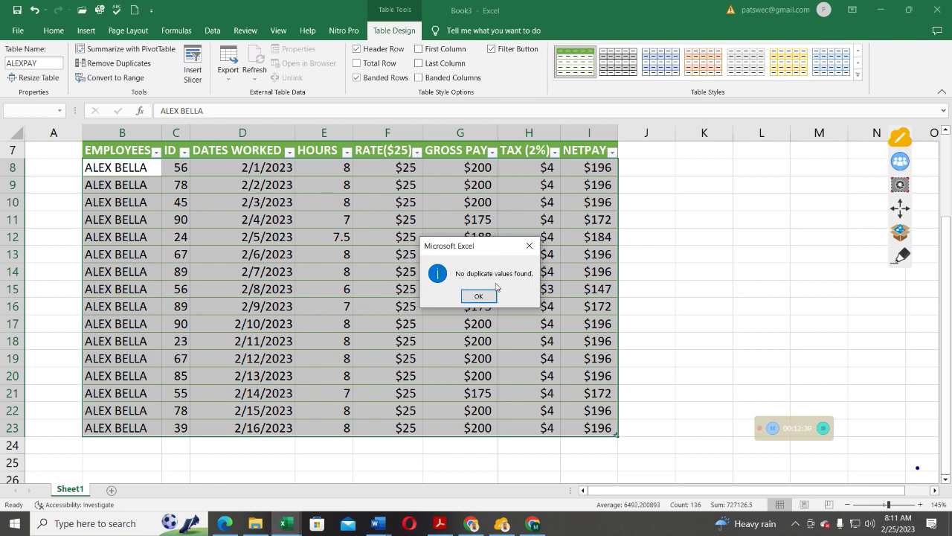
{"action": "left_click", "coordinate": [478, 296]}
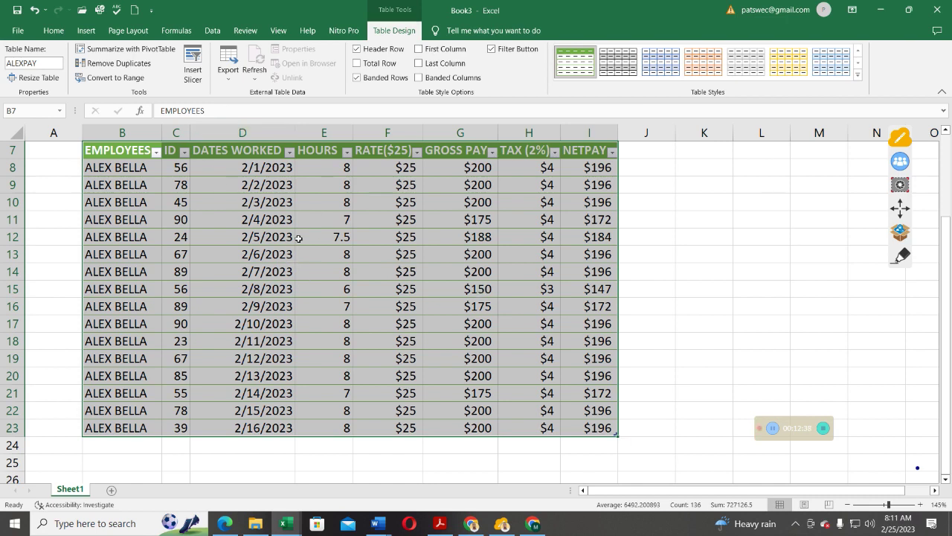
{"action": "left_click", "coordinate": [227, 78]}
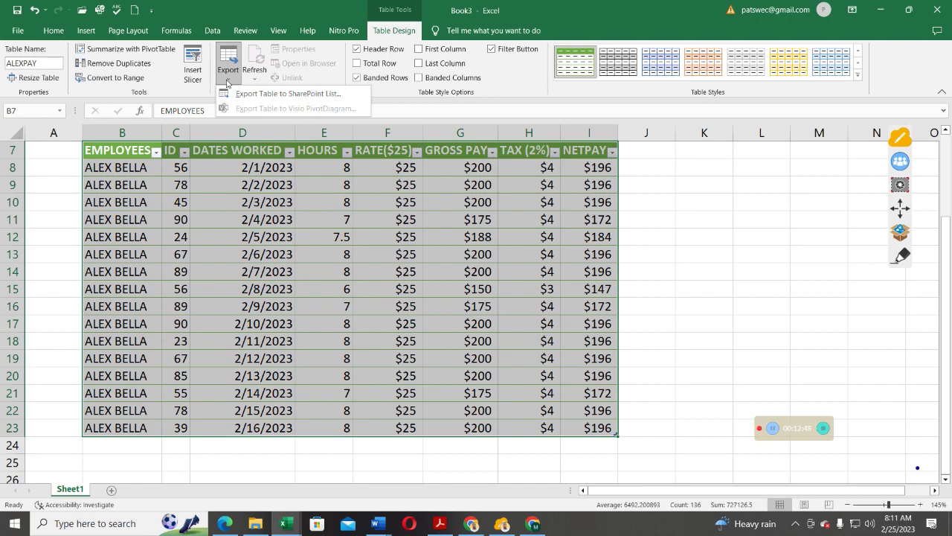
{"action": "left_click", "coordinate": [265, 94]}
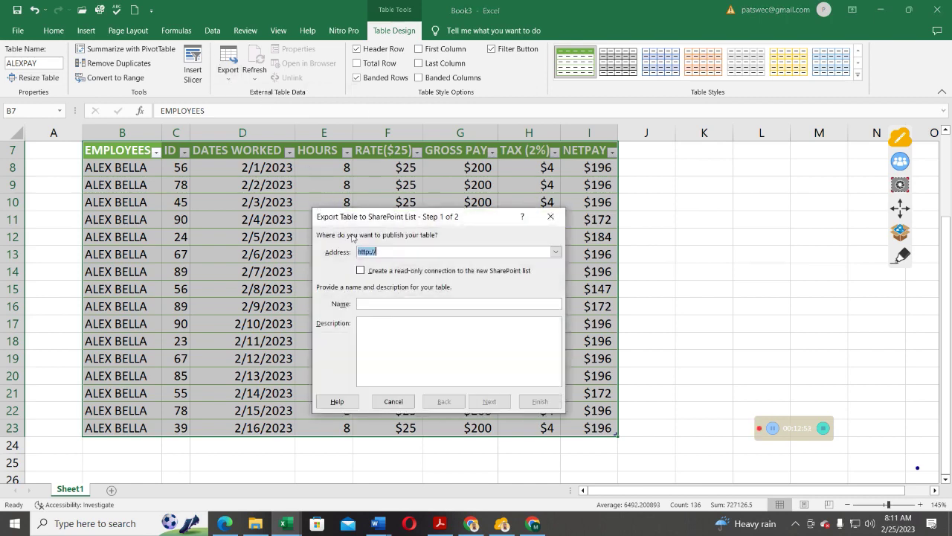
{"action": "left_click", "coordinate": [392, 253]}
{"action": "left_click", "coordinate": [550, 216]}
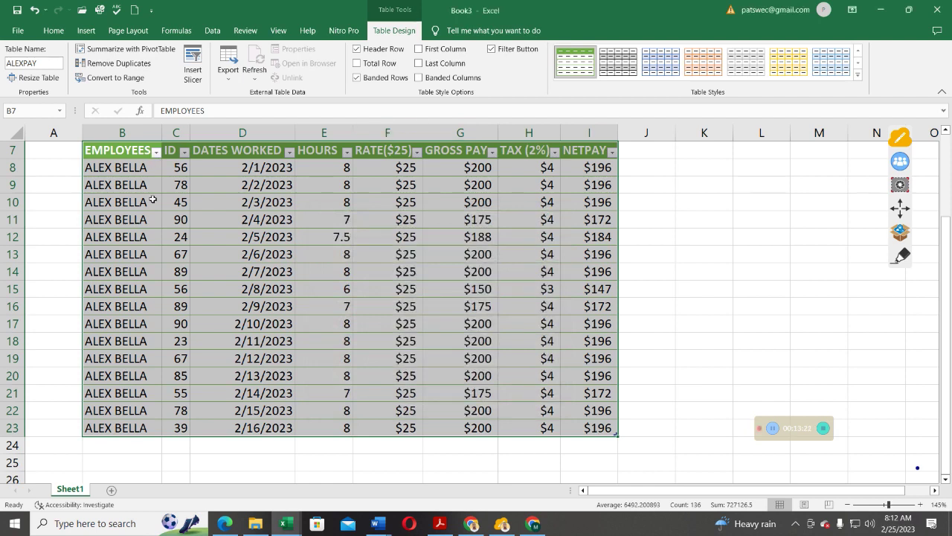
Step: Leave First Column off and check Last Column to bold NETPAY, keeping Total Row unchecked
{"action": "left_click", "coordinate": [419, 49]}
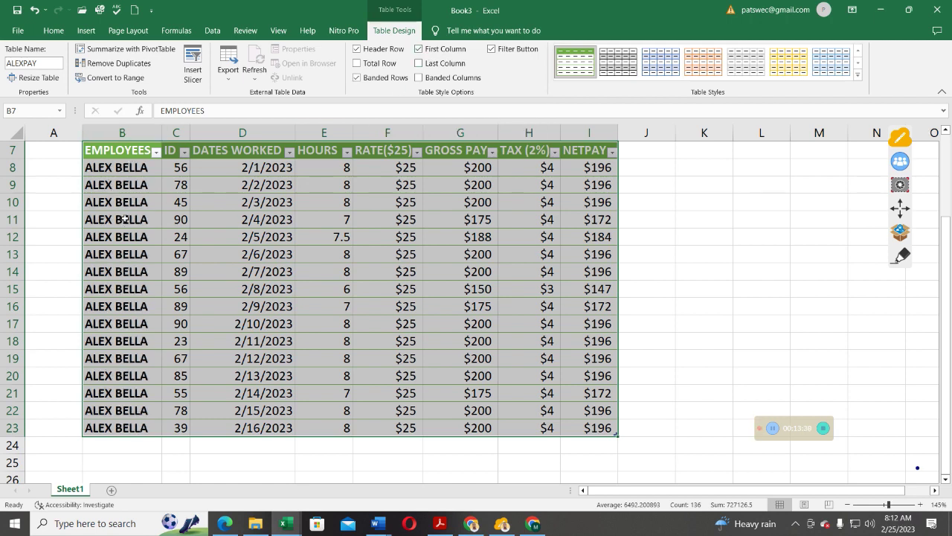
{"action": "left_click", "coordinate": [418, 49]}
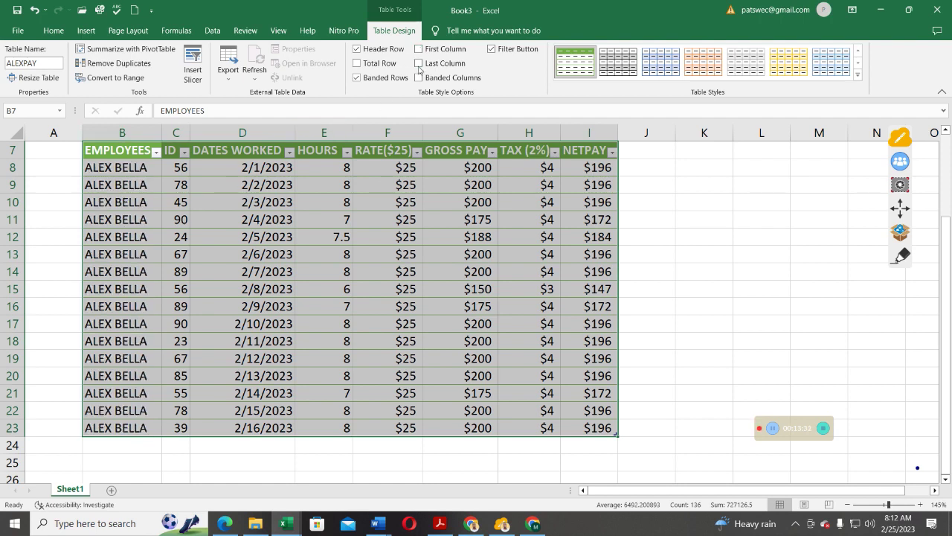
{"action": "left_click", "coordinate": [418, 63]}
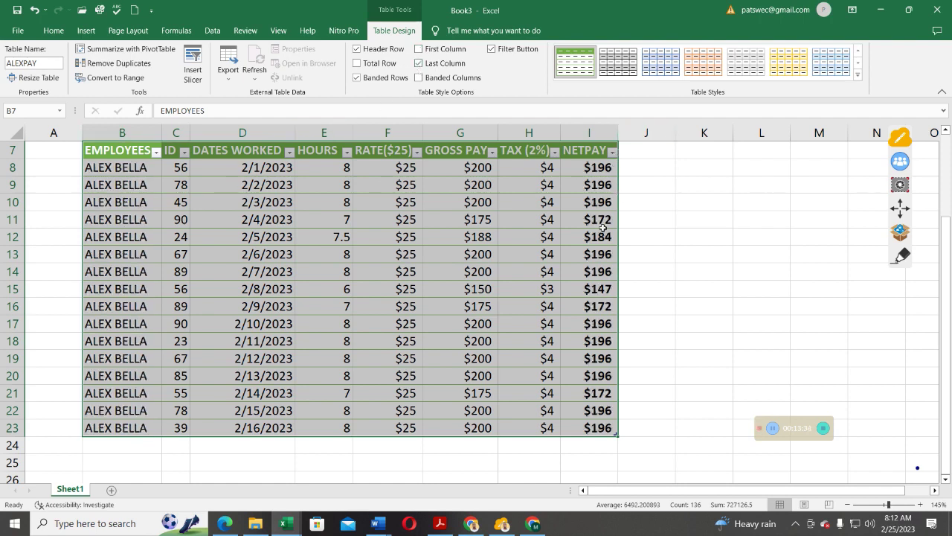
{"action": "left_click", "coordinate": [357, 63]}
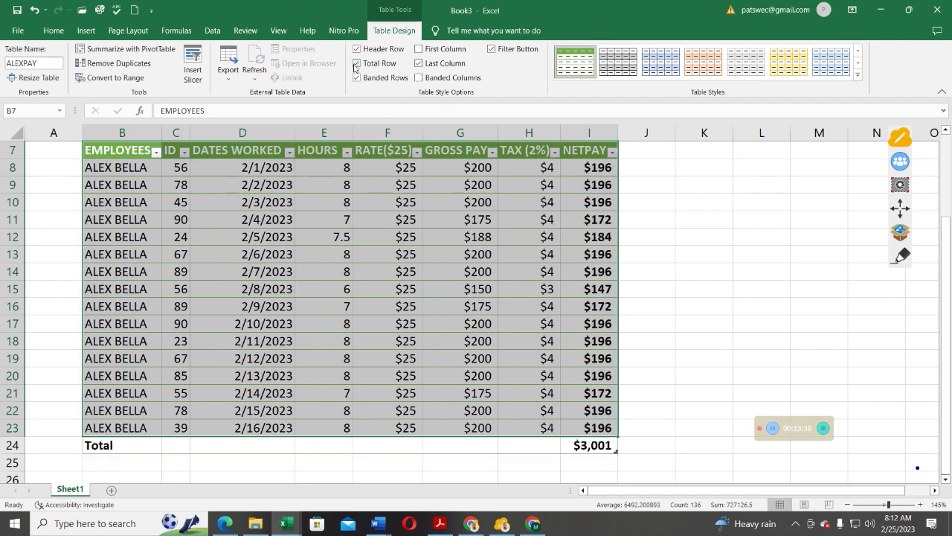
{"action": "left_click", "coordinate": [357, 63]}
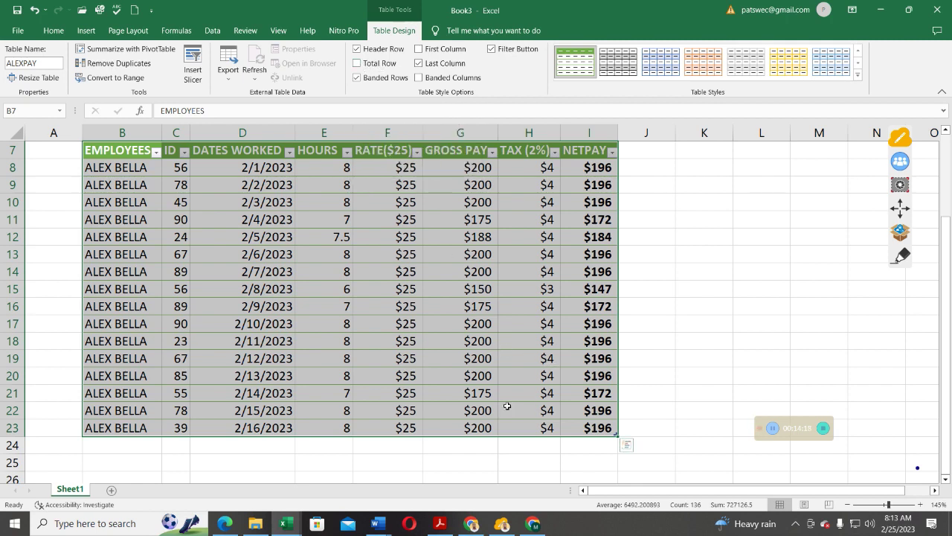
{"action": "left_click", "coordinate": [482, 445]}
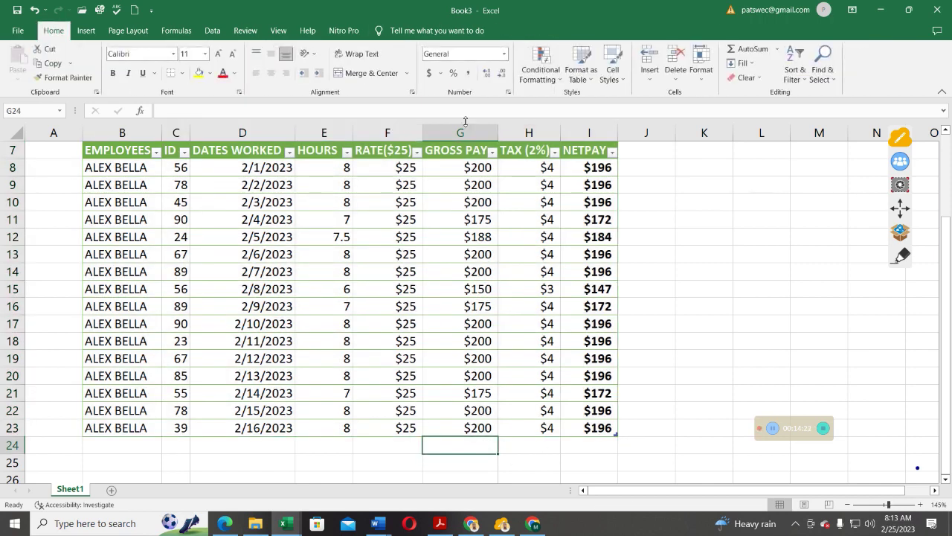
{"action": "left_click", "coordinate": [95, 149]}
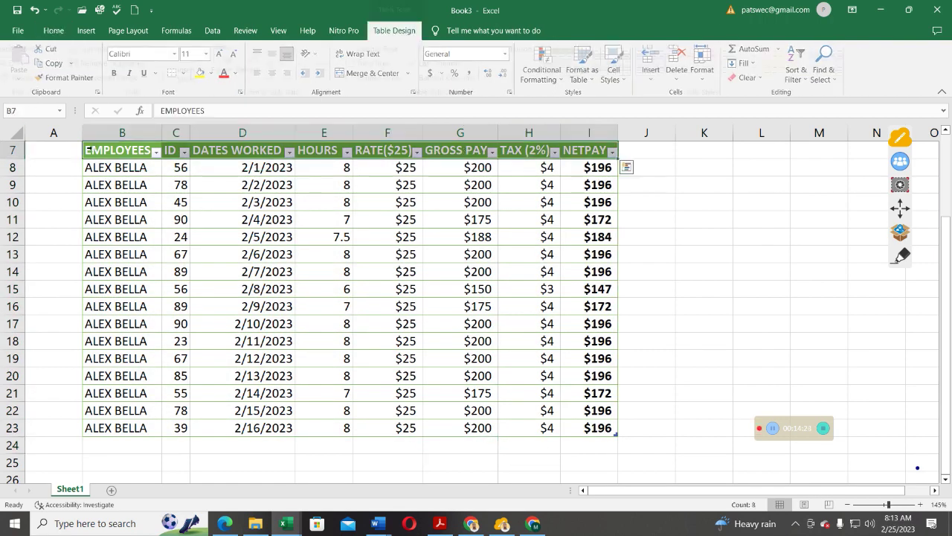
{"action": "left_click_drag", "start_coordinate": [619, 158], "coordinate": [617, 435]}
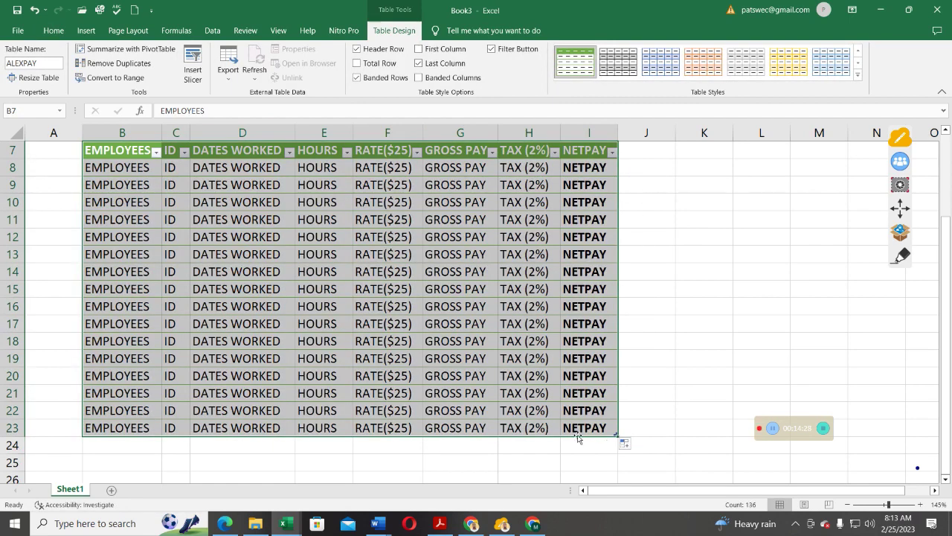
{"action": "left_click", "coordinate": [577, 430]}
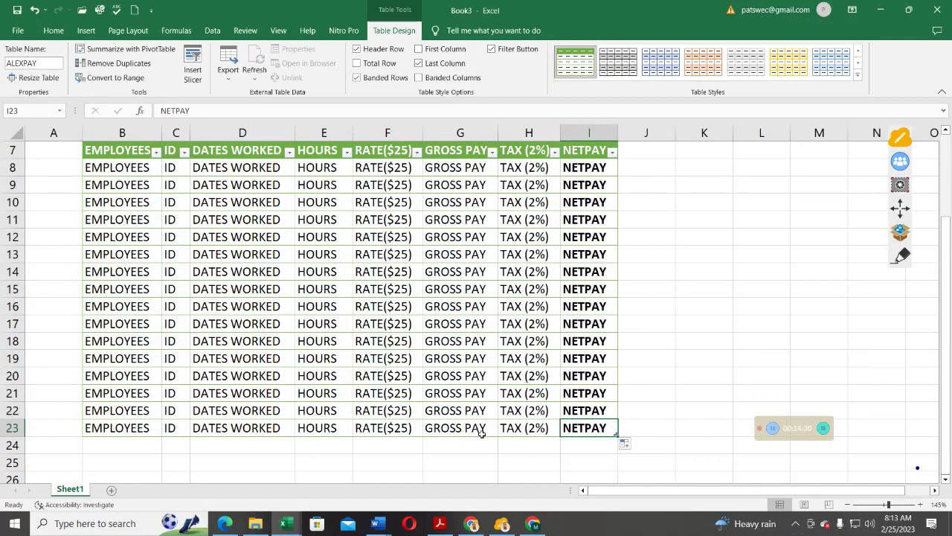
{"action": "left_click", "coordinate": [521, 441]}
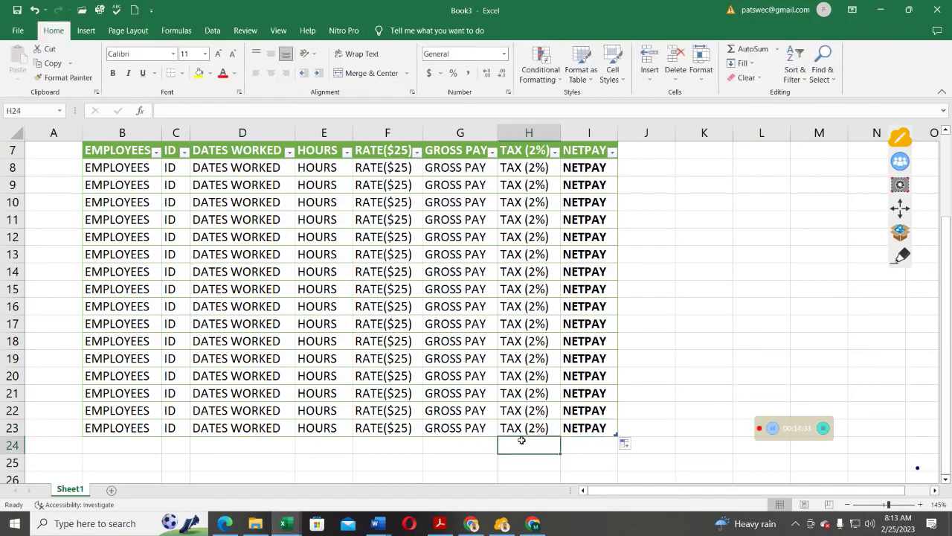
{"action": "left_click", "coordinate": [452, 154]}
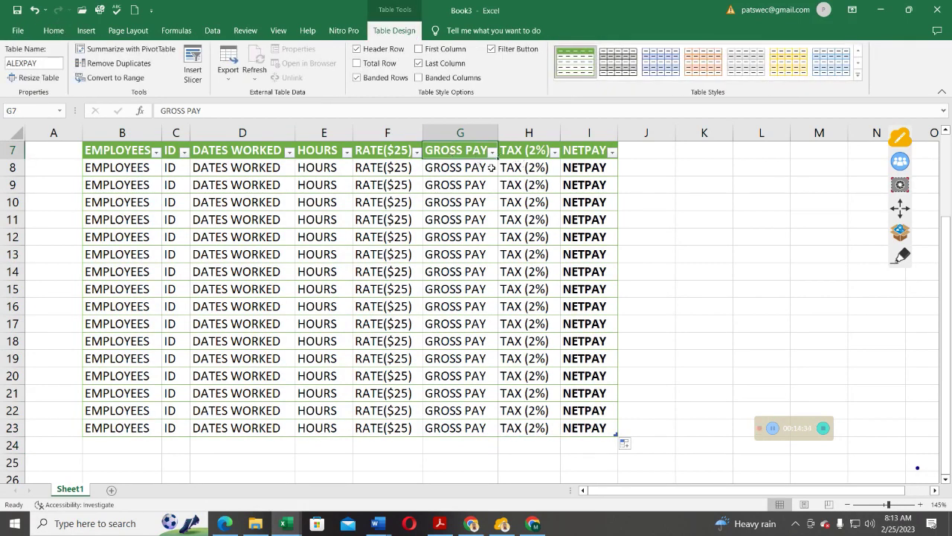
{"action": "left_click_drag", "start_coordinate": [495, 165], "coordinate": [484, 430]}
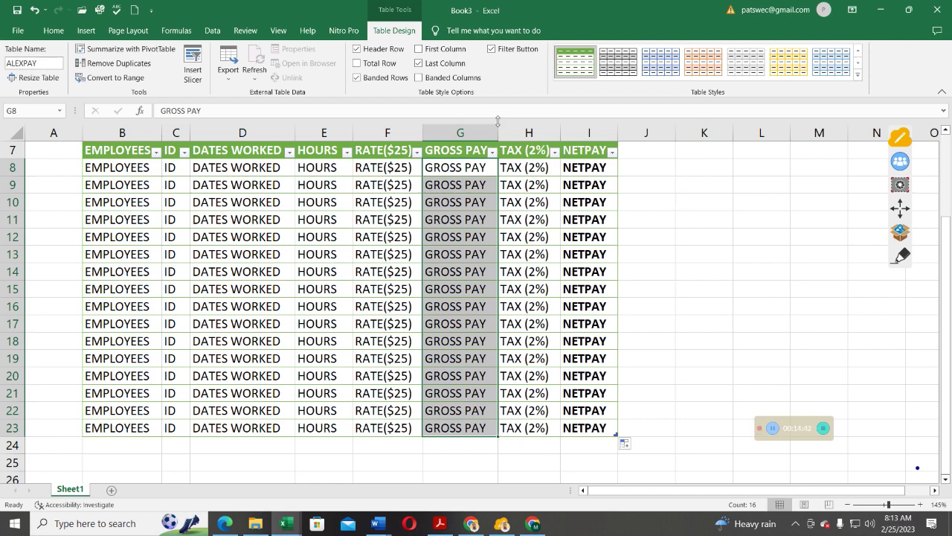
{"action": "left_click_drag", "start_coordinate": [495, 132], "coordinate": [534, 135]}
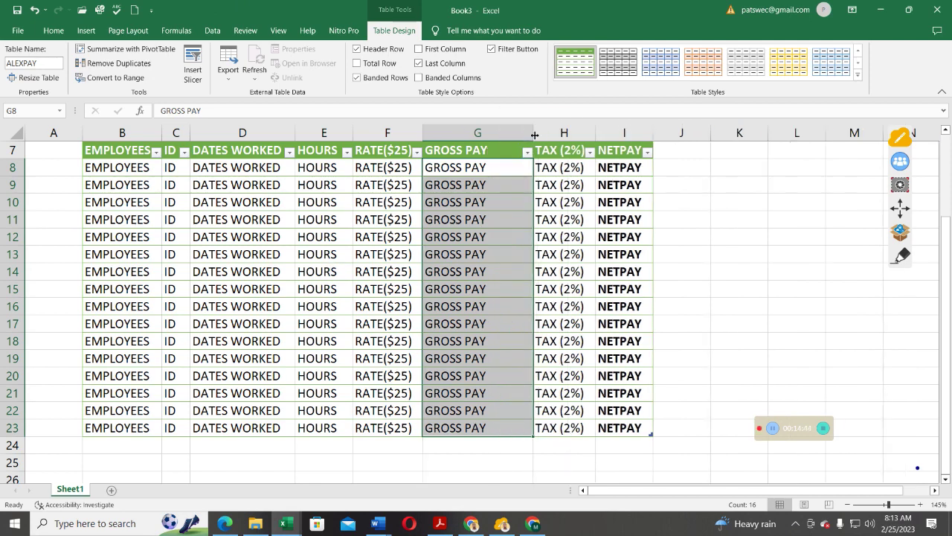
{"action": "left_click", "coordinate": [16, 10]}
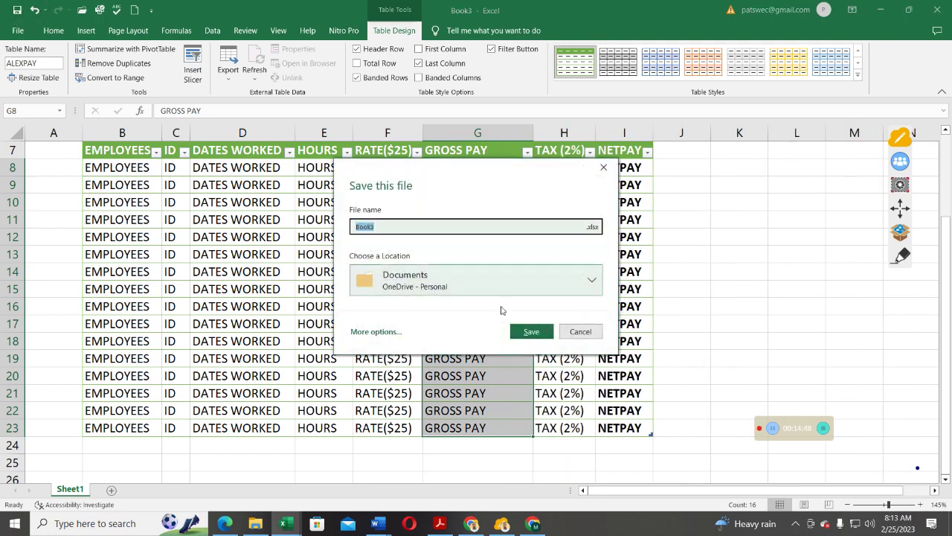
{"action": "left_click", "coordinate": [580, 331]}
{"action": "left_click", "coordinate": [36, 11]}
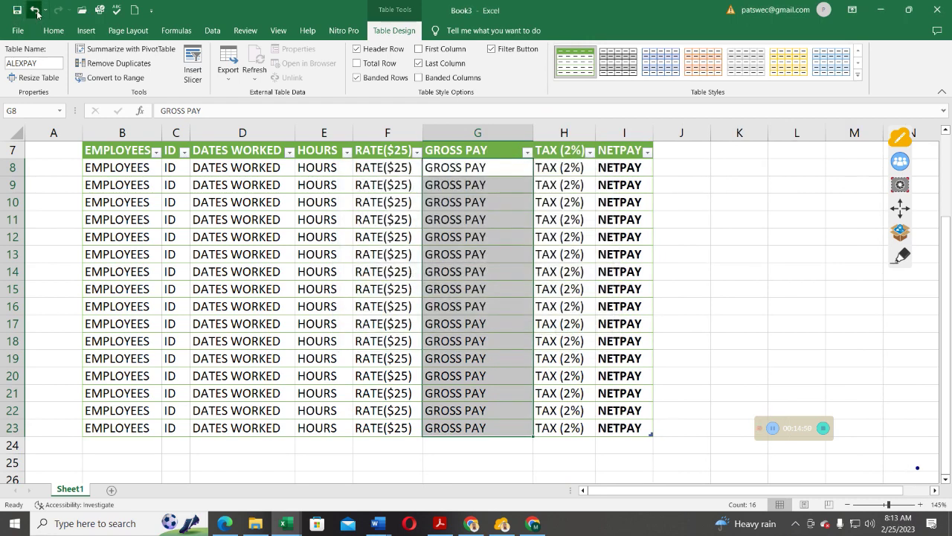
{"action": "left_click", "coordinate": [36, 12]}
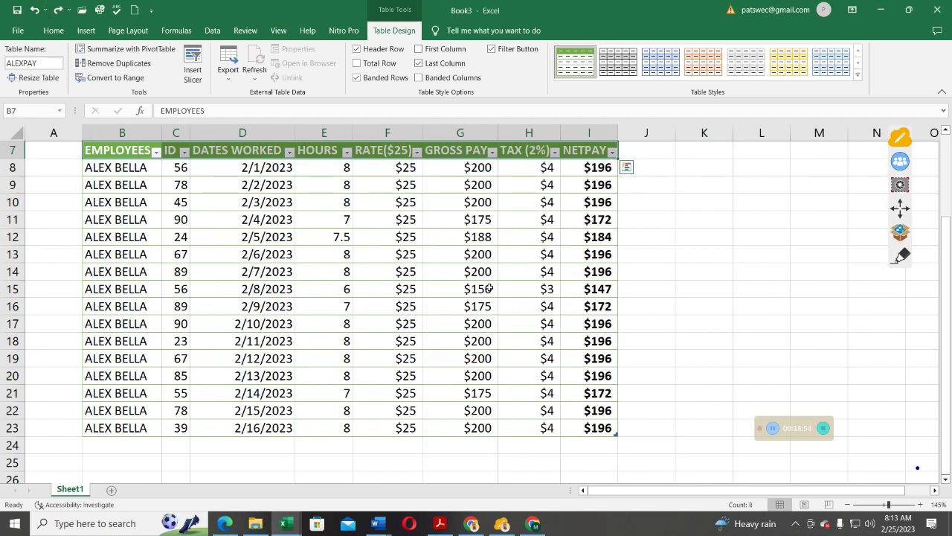
{"action": "left_click", "coordinate": [480, 152]}
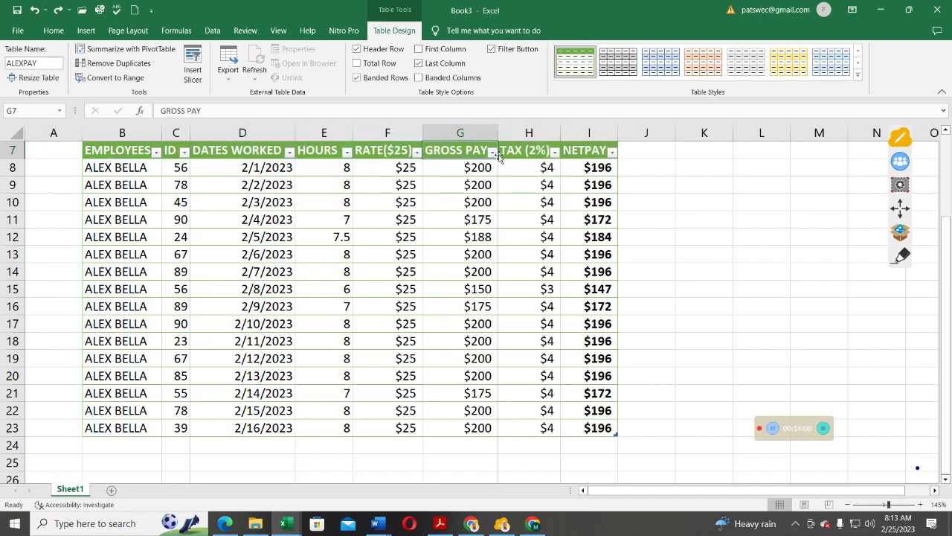
{"action": "key", "text": "ctrl+shift+Down"}
{"action": "left_click_drag", "start_coordinate": [498, 159], "coordinate": [499, 182]}
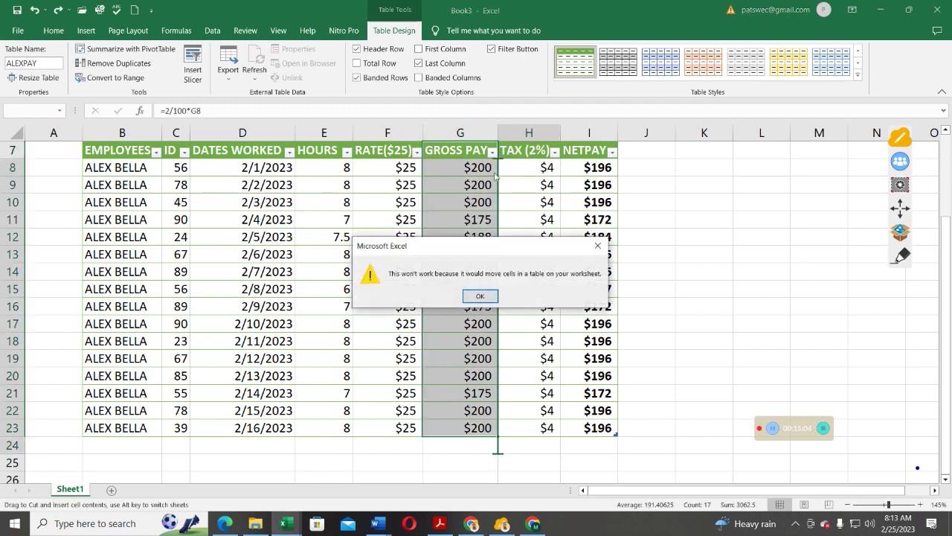
{"action": "left_click", "coordinate": [600, 245]}
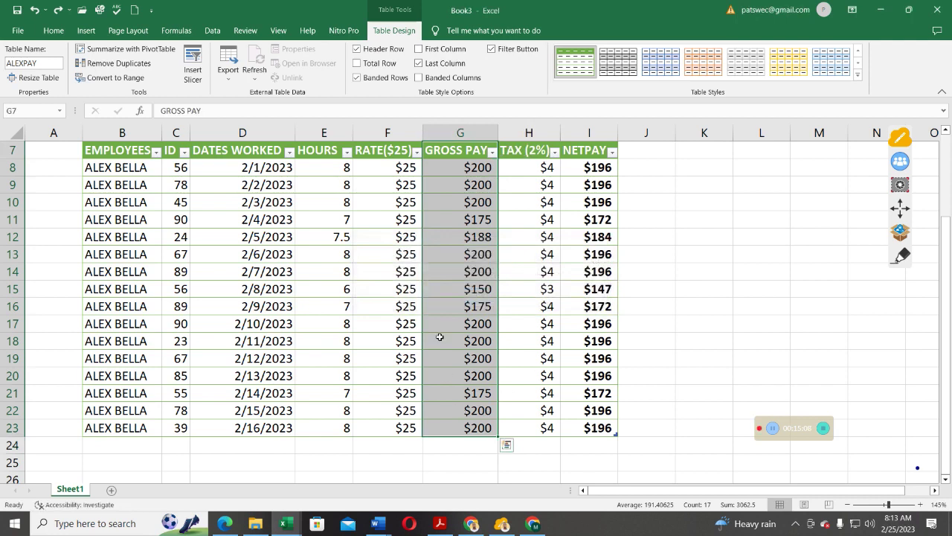
{"action": "left_click", "coordinate": [358, 63]}
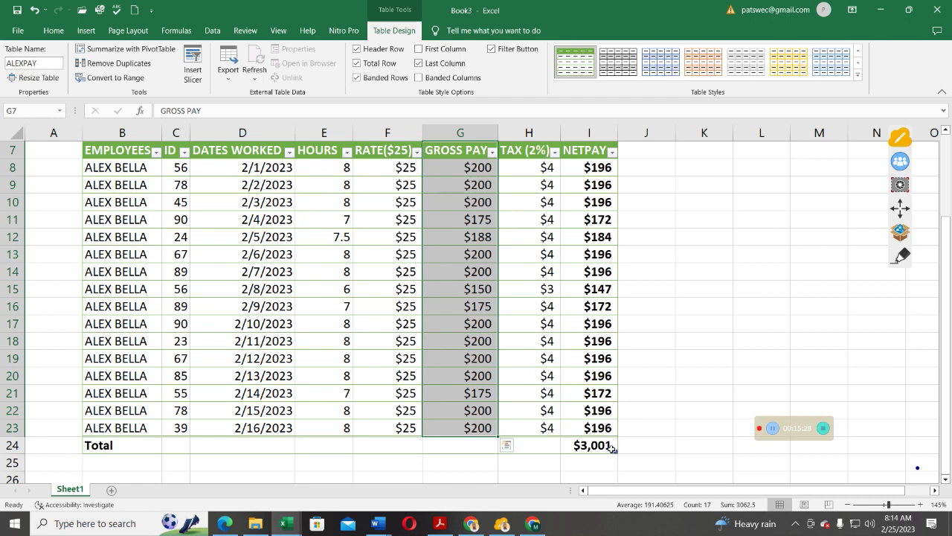
Step: Try Average, Max and Min for the NETPAY total in I24, then return it to Sum
{"action": "left_click", "coordinate": [610, 444]}
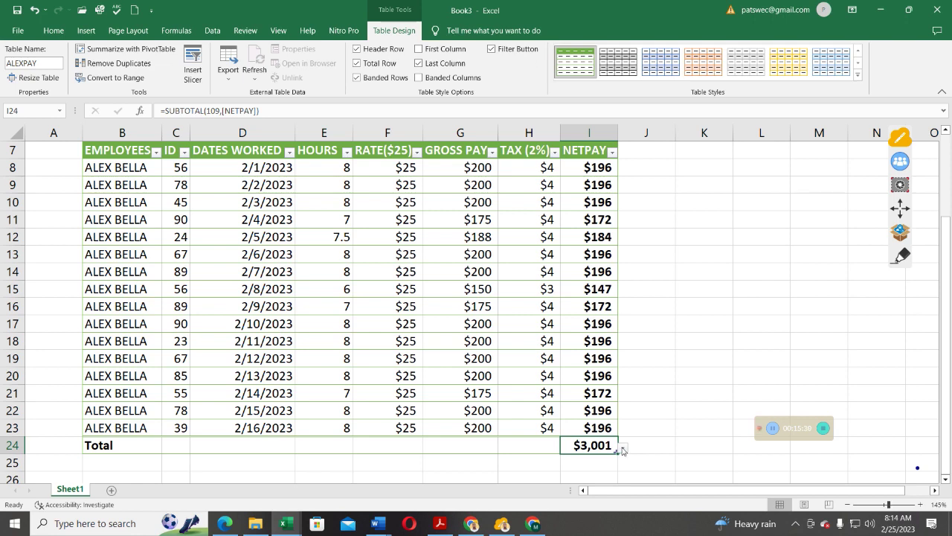
{"action": "left_click", "coordinate": [623, 450]}
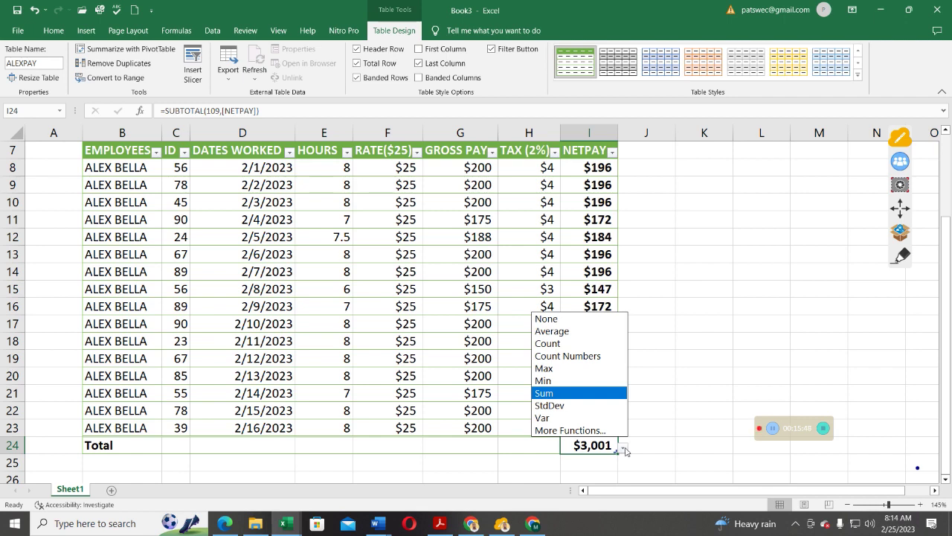
{"action": "left_click", "coordinate": [551, 332]}
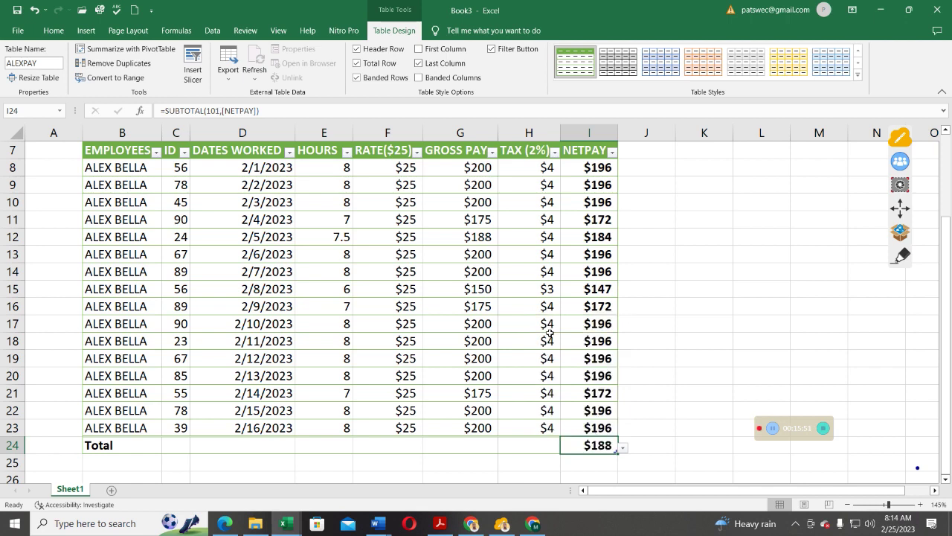
{"action": "left_click", "coordinate": [623, 448]}
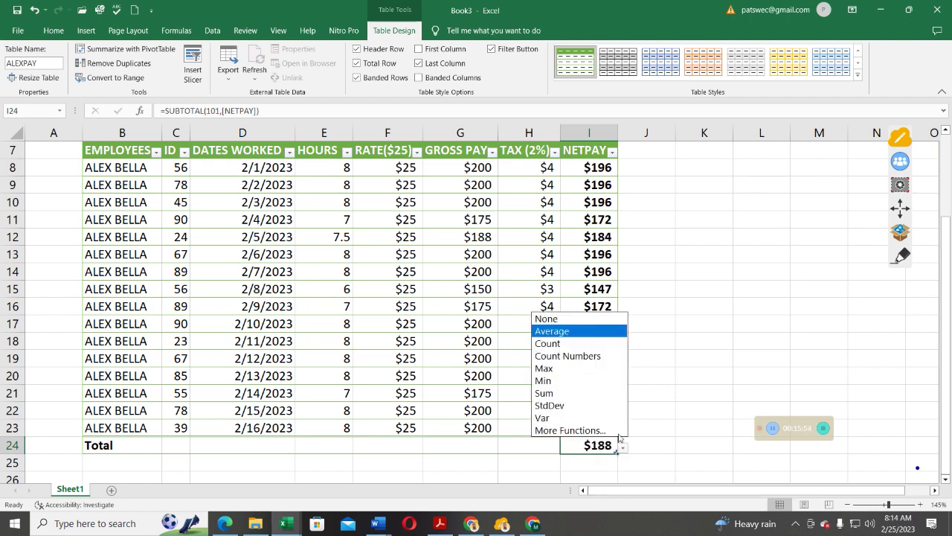
{"action": "left_click", "coordinate": [567, 368]}
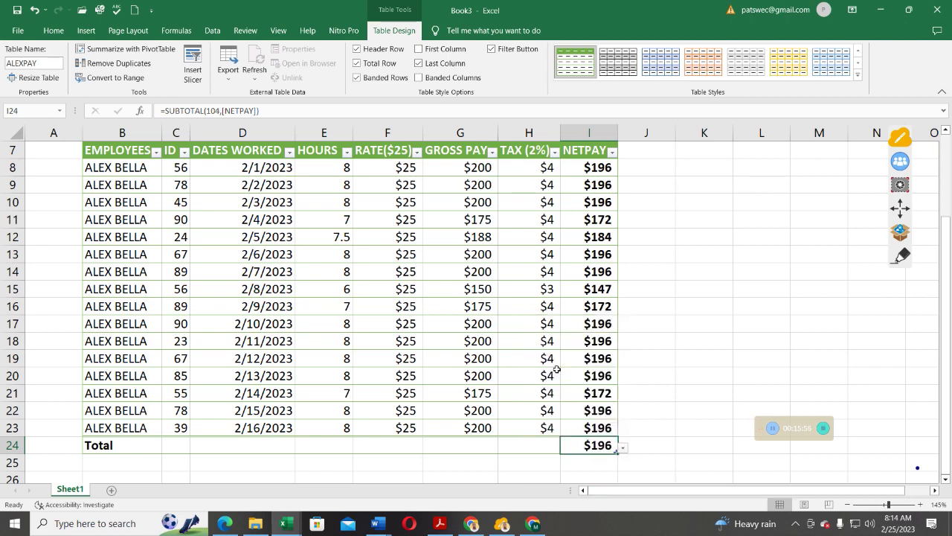
{"action": "left_click", "coordinate": [623, 448]}
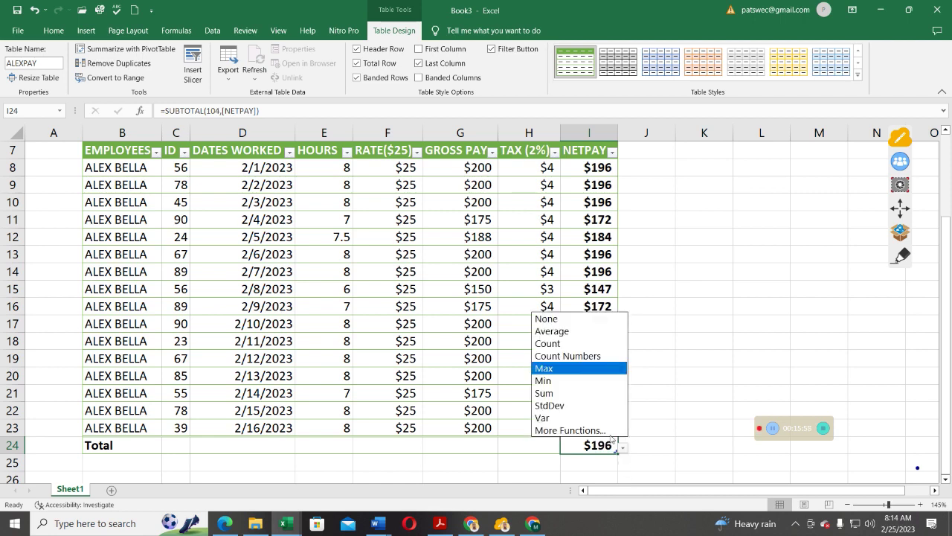
{"action": "left_click", "coordinate": [544, 381]}
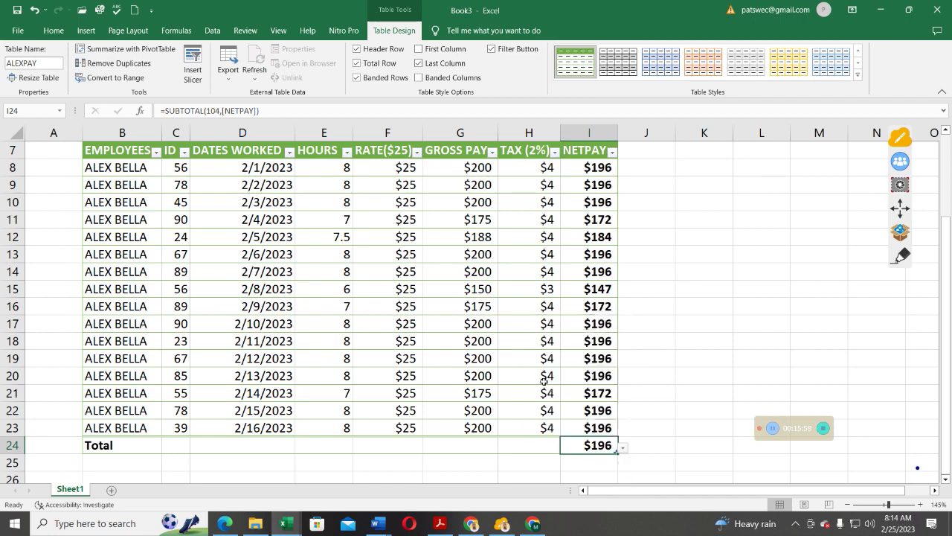
{"action": "left_click", "coordinate": [623, 448]}
{"action": "left_click", "coordinate": [548, 393]}
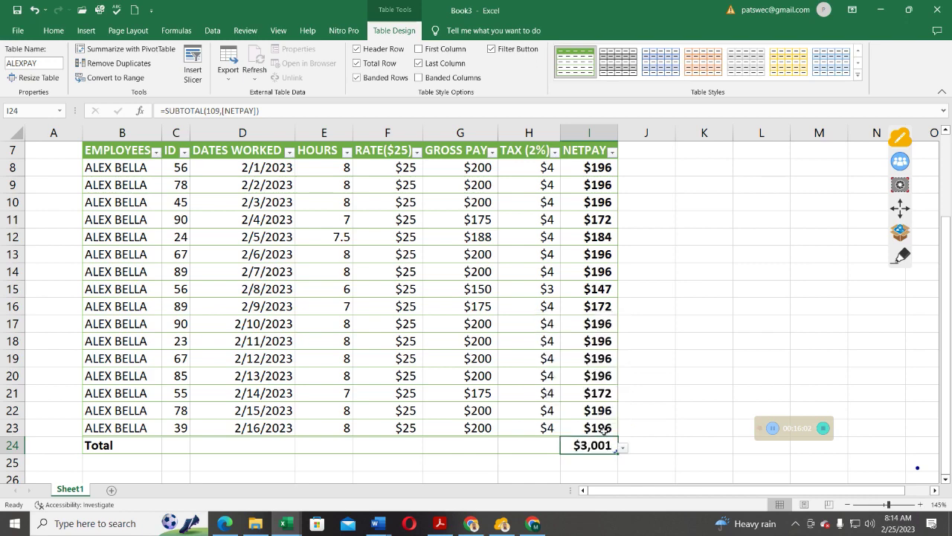
Step: Switch the I24 NETPAY total through StdDev to Var, giving =SUBTOTAL(110,[NETPAY]) showing $214
{"action": "left_click", "coordinate": [627, 451]}
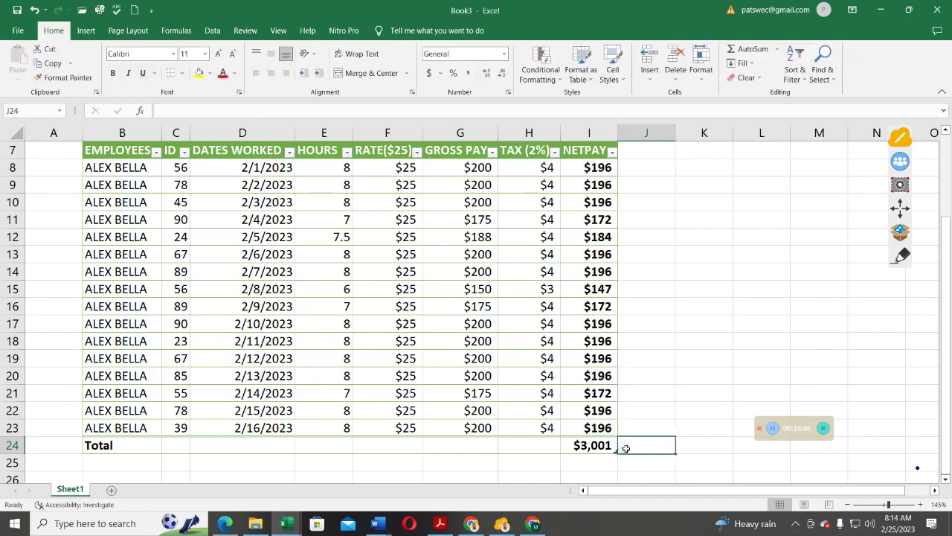
{"action": "left_click", "coordinate": [591, 448]}
{"action": "left_click", "coordinate": [621, 450]}
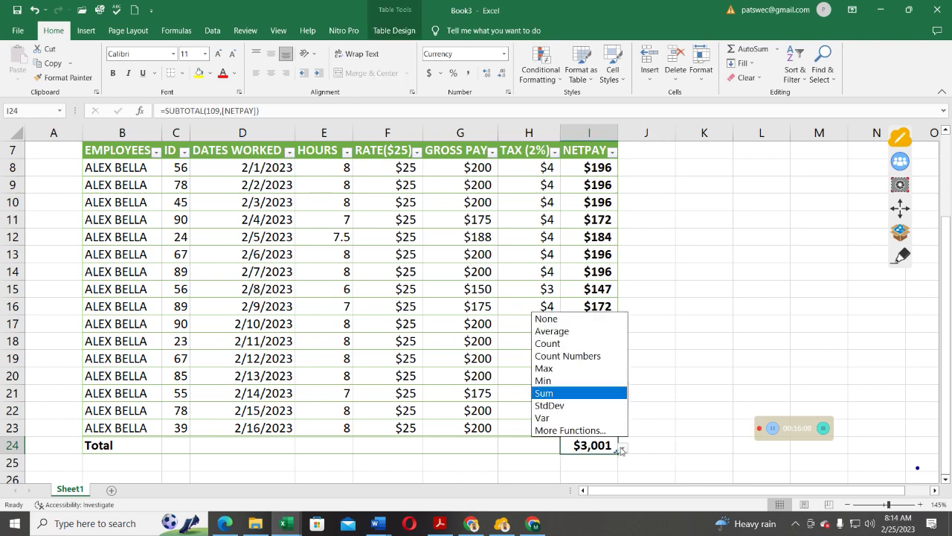
{"action": "left_click", "coordinate": [560, 403]}
{"action": "left_click", "coordinate": [623, 449]}
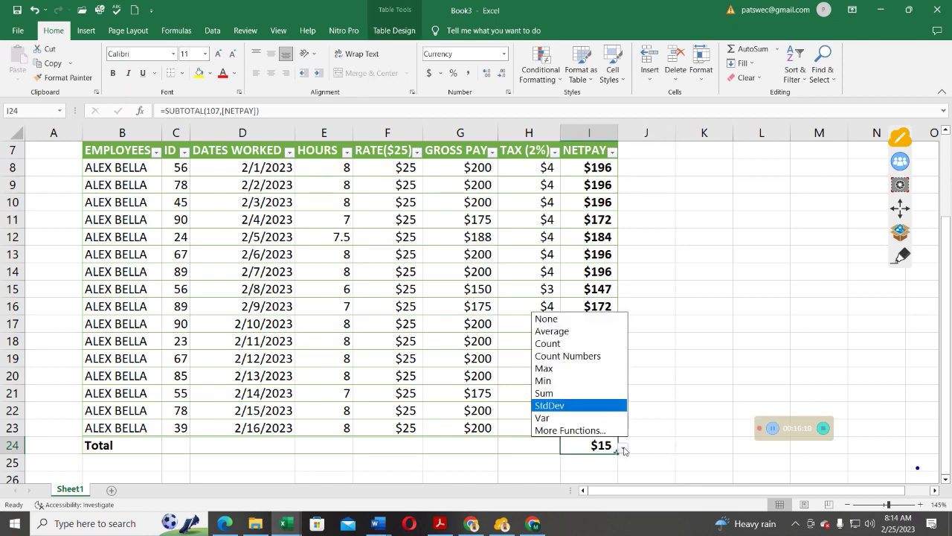
{"action": "left_click", "coordinate": [548, 418]}
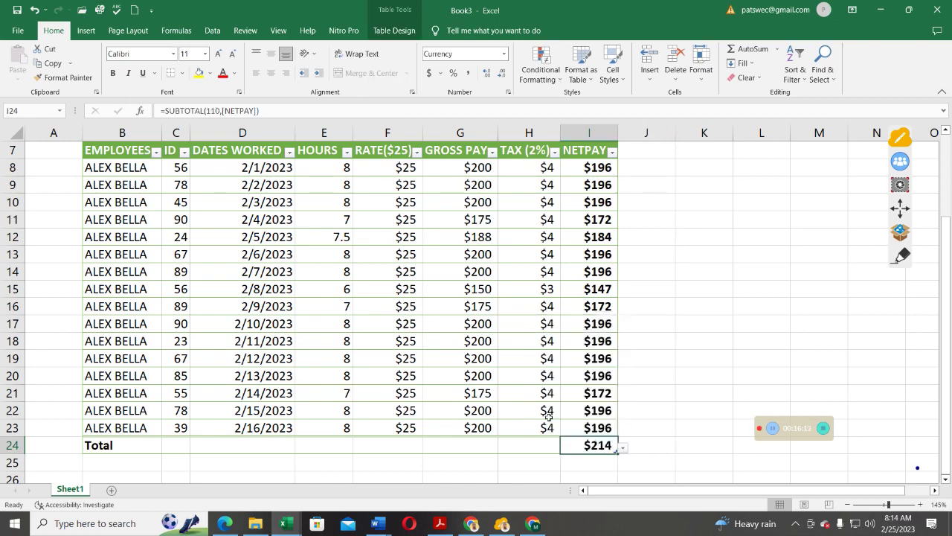
{"action": "scroll", "coordinate": [587, 418], "scroll_direction": "down", "scroll_amount": 1}
{"action": "scroll", "coordinate": [587, 418], "scroll_direction": "up", "scroll_amount": 1}
{"action": "left_click", "coordinate": [456, 443]}
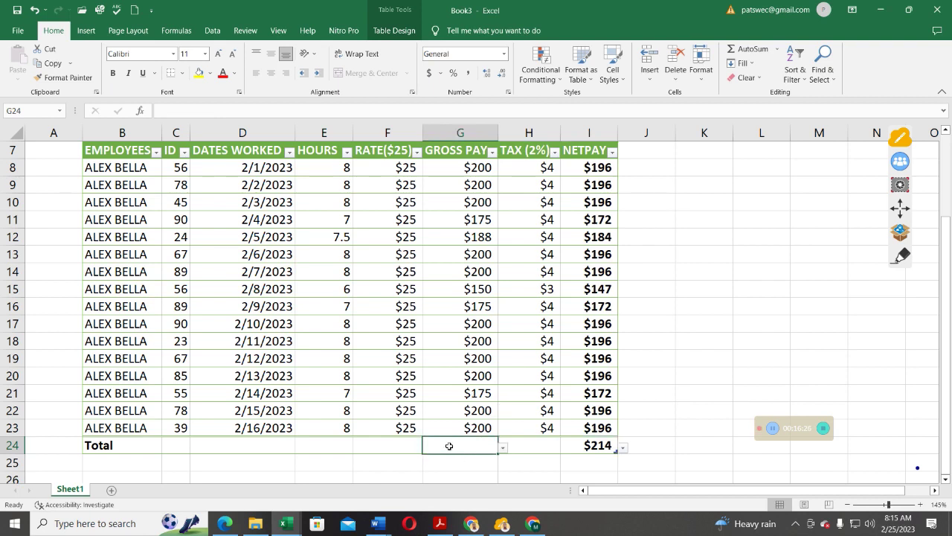
Step: Enter =SUM(G8:G23) in G24 to total GROSS PAY at $3,063
{"action": "type", "text": "=SUM"}
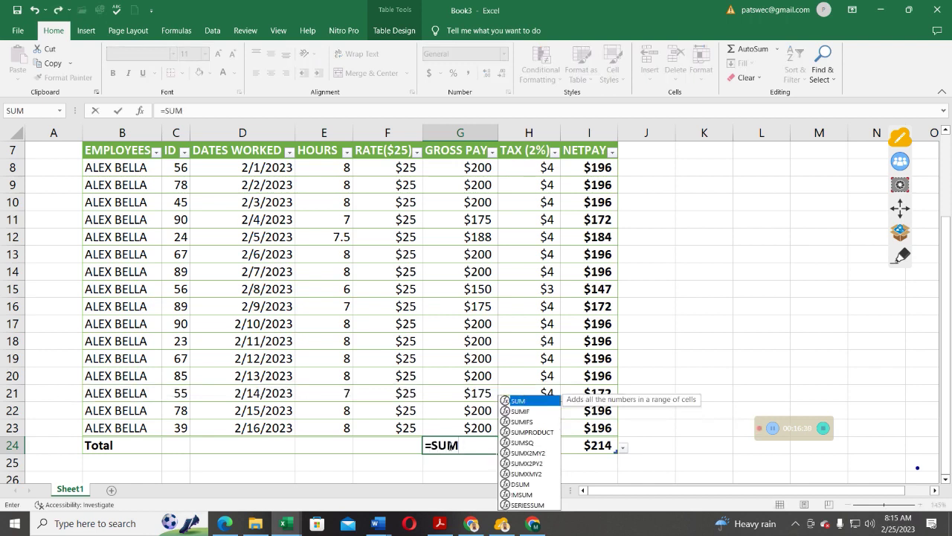
{"action": "double_click", "coordinate": [531, 402]}
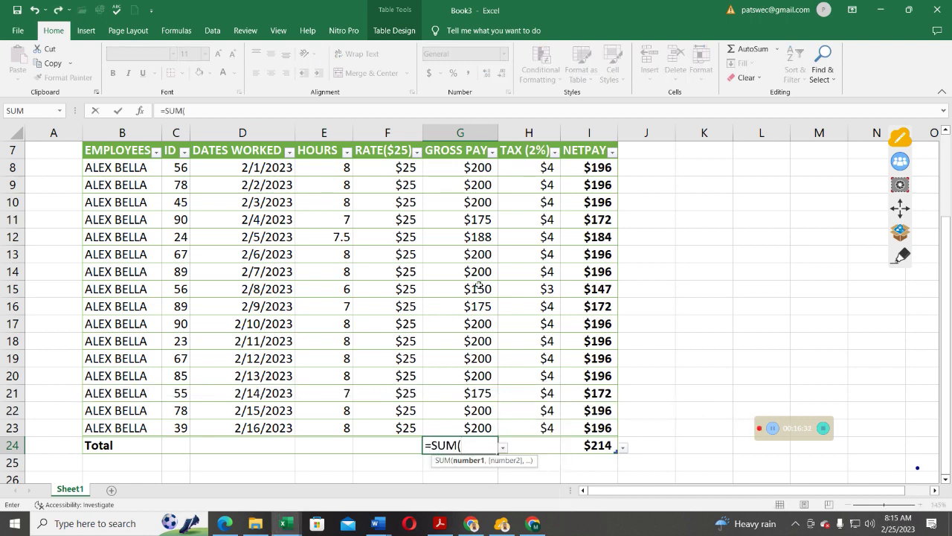
{"action": "left_click", "coordinate": [473, 169]}
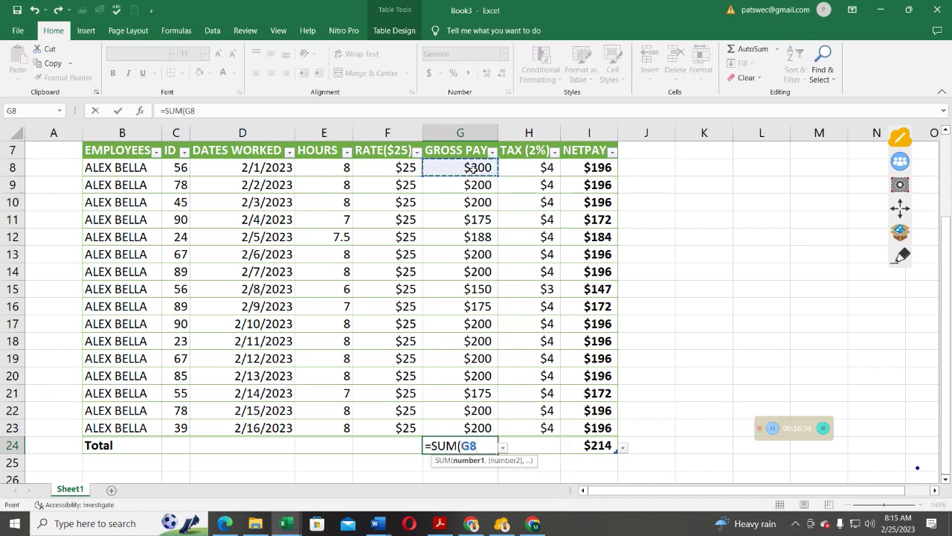
{"action": "left_click_drag", "start_coordinate": [496, 170], "coordinate": [489, 436]}
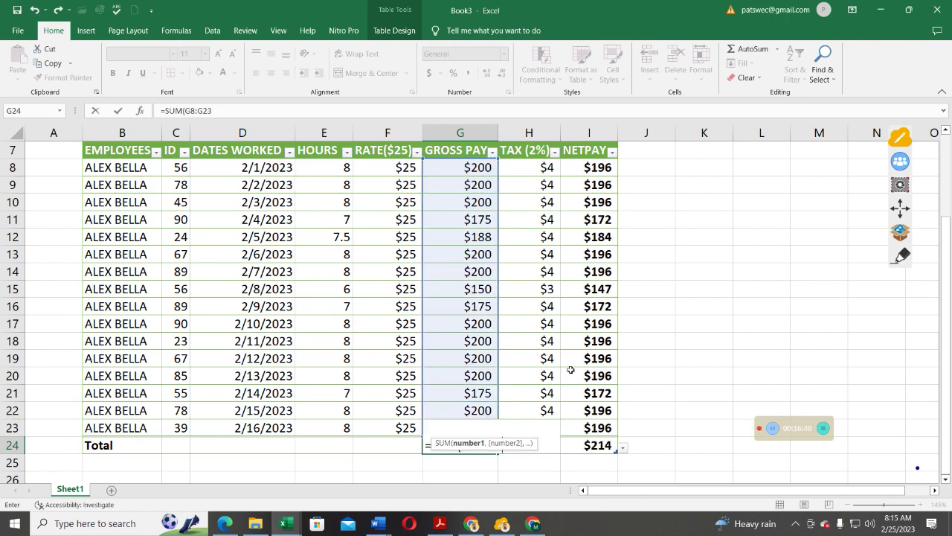
{"action": "type", "text": ")"}
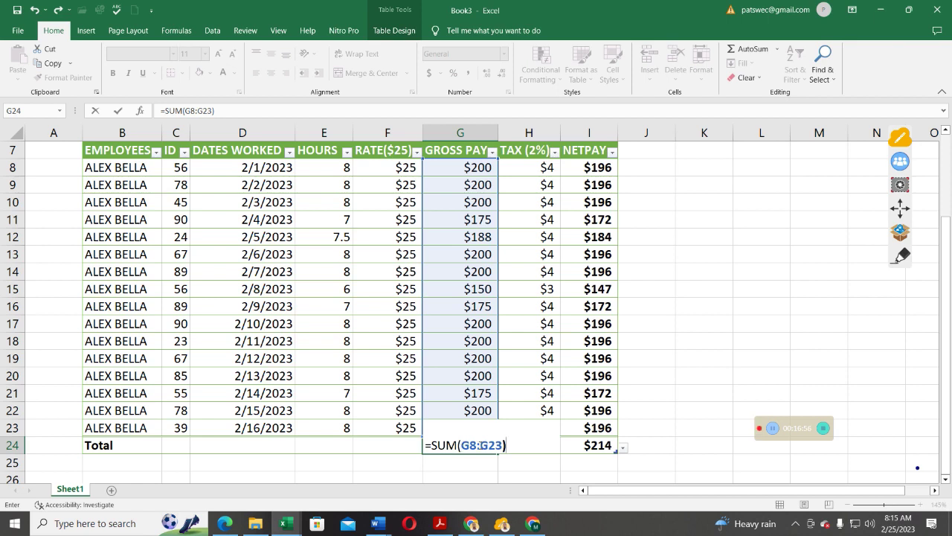
{"action": "left_click", "coordinate": [117, 110]}
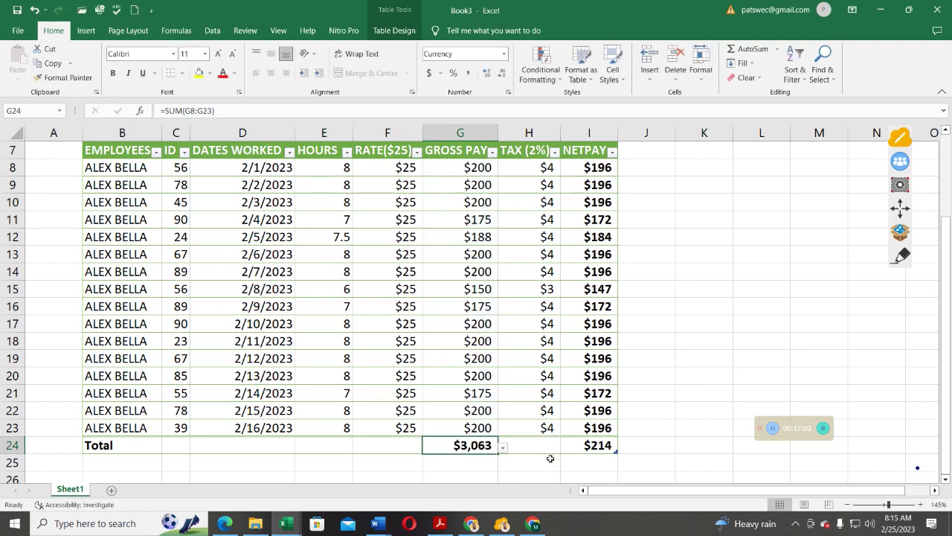
{"action": "left_click", "coordinate": [531, 441]}
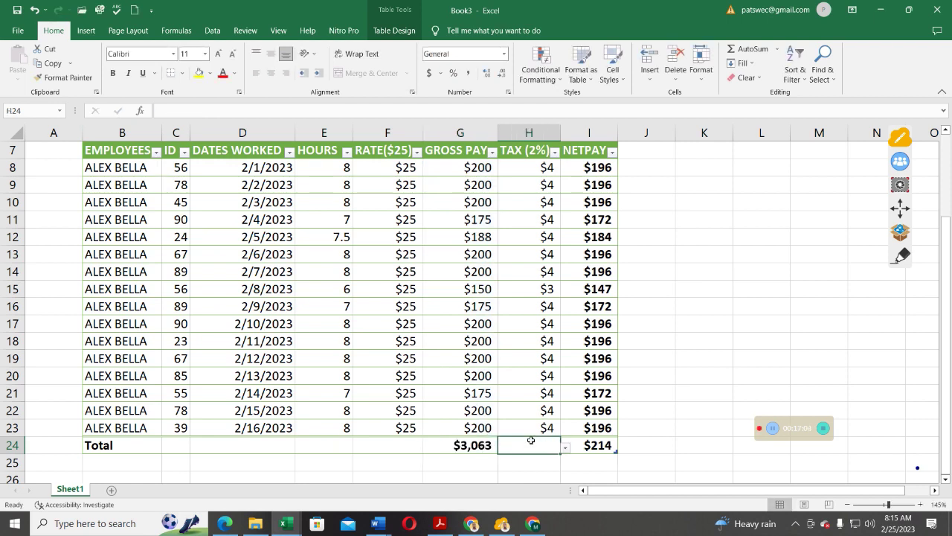
Step: Enter =SUM(H8:H23) in H24 to total TAX (2%) at $61, then review the H24 and I24 formulas
{"action": "type", "text": "="}
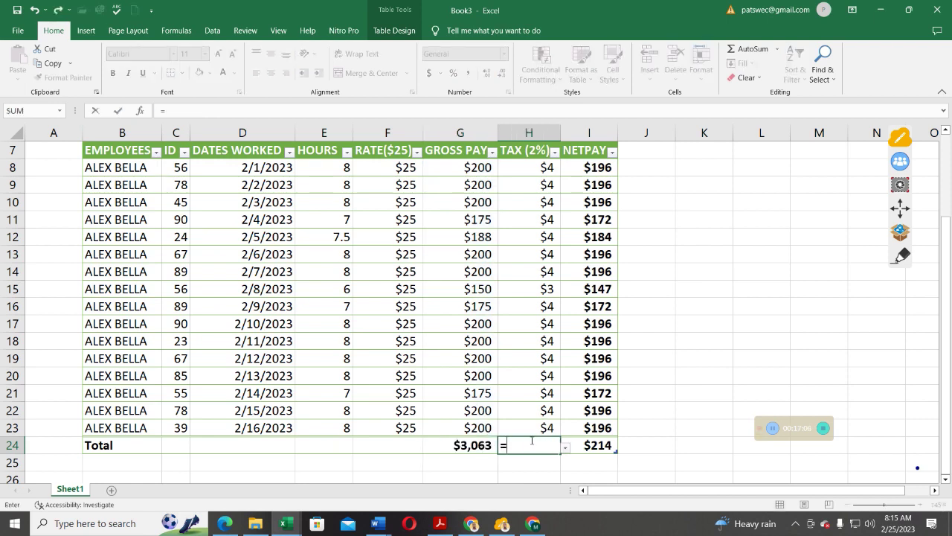
{"action": "type", "text": "SUM"}
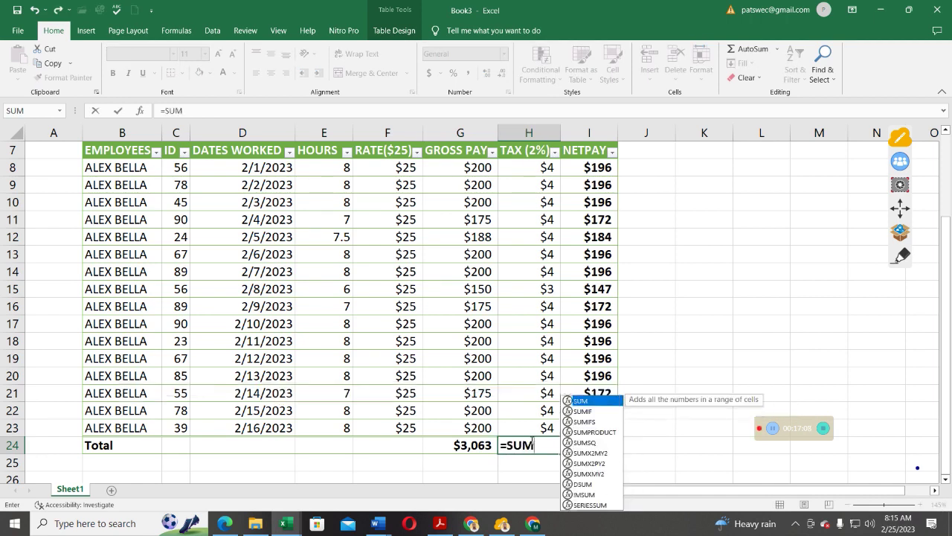
{"action": "double_click", "coordinate": [599, 402]}
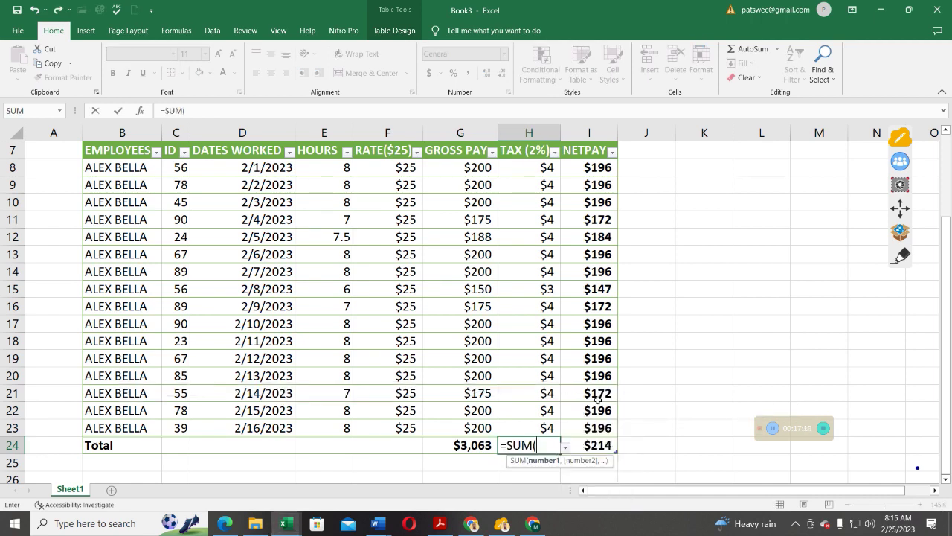
{"action": "left_click", "coordinate": [544, 165]}
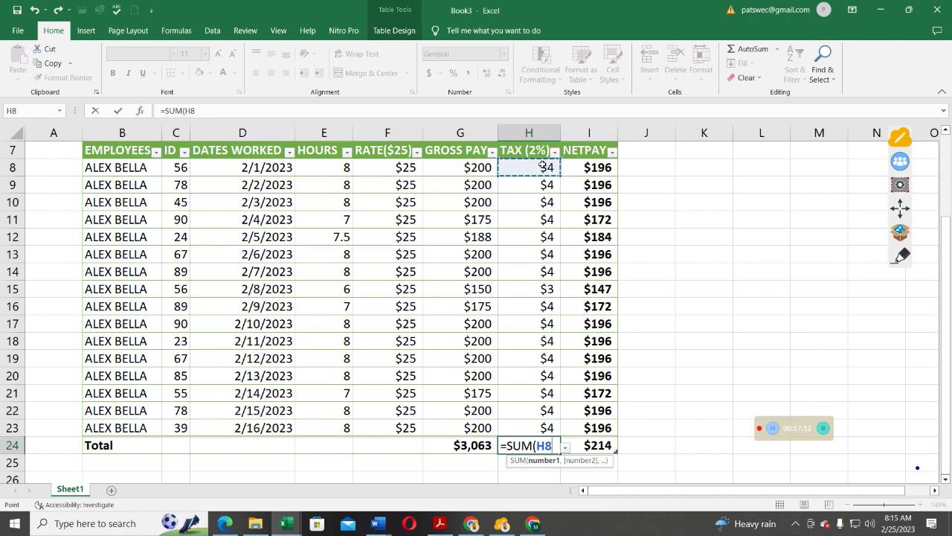
{"action": "key", "text": "F8"}
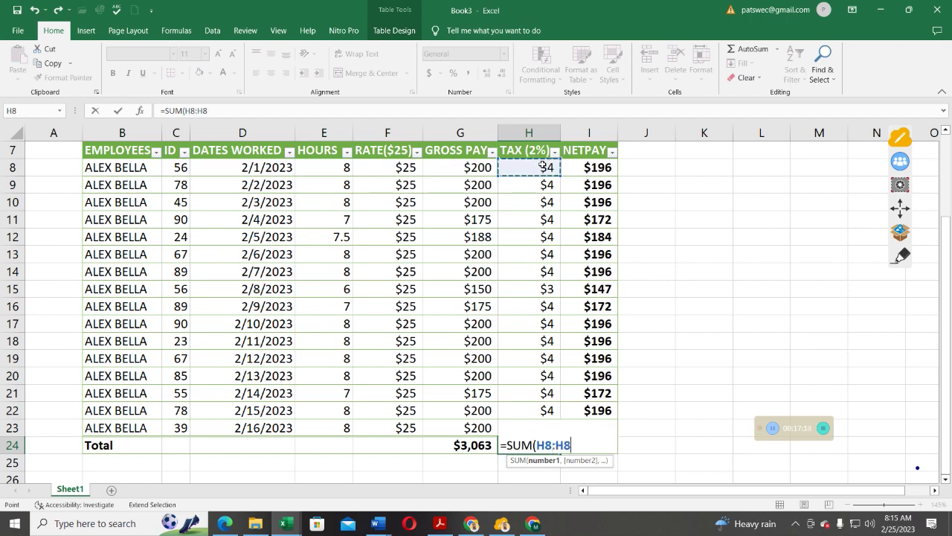
{"action": "key", "text": "BackSpace"}
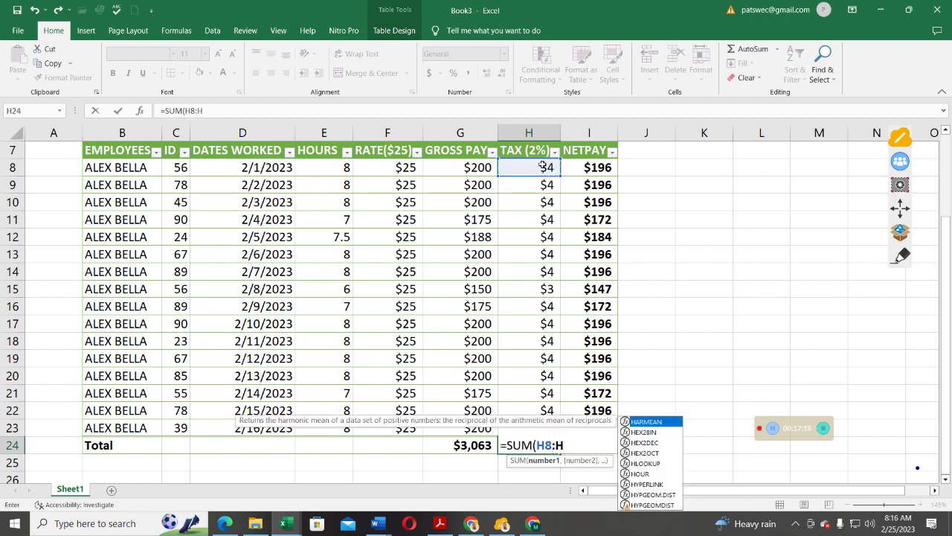
{"action": "key", "text": "BackSpace"}
{"action": "left_click_drag", "start_coordinate": [561, 176], "coordinate": [560, 438]}
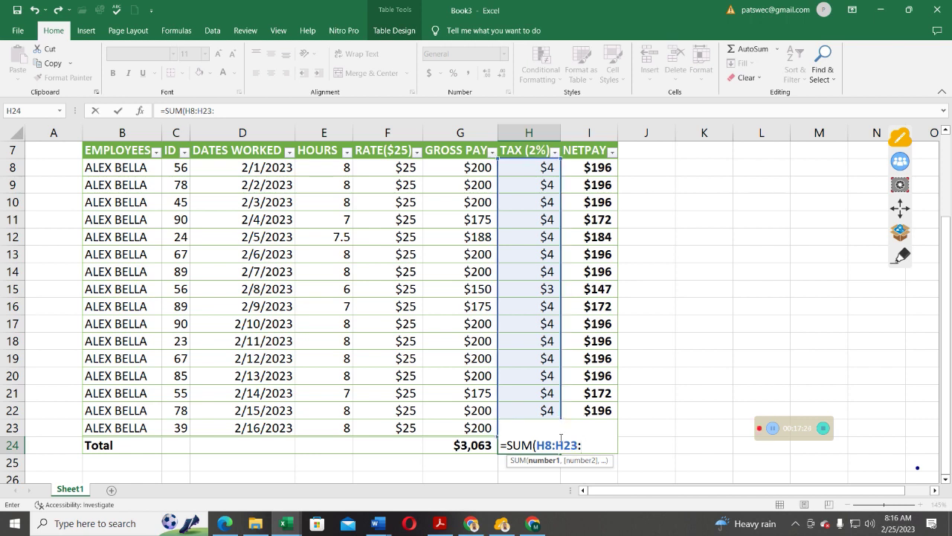
{"action": "type", "text": ")"}
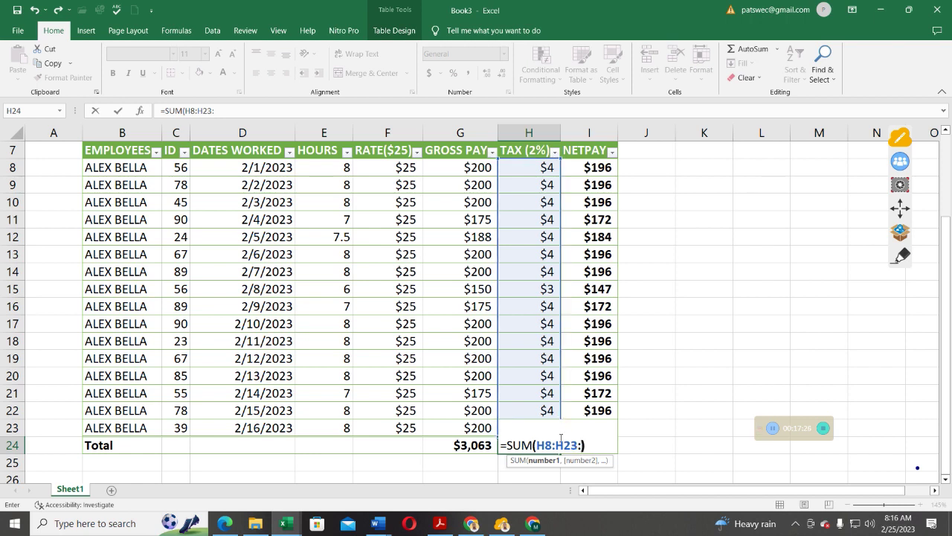
{"action": "key", "text": "BackSpace"}
{"action": "key", "text": "BackSpace"}
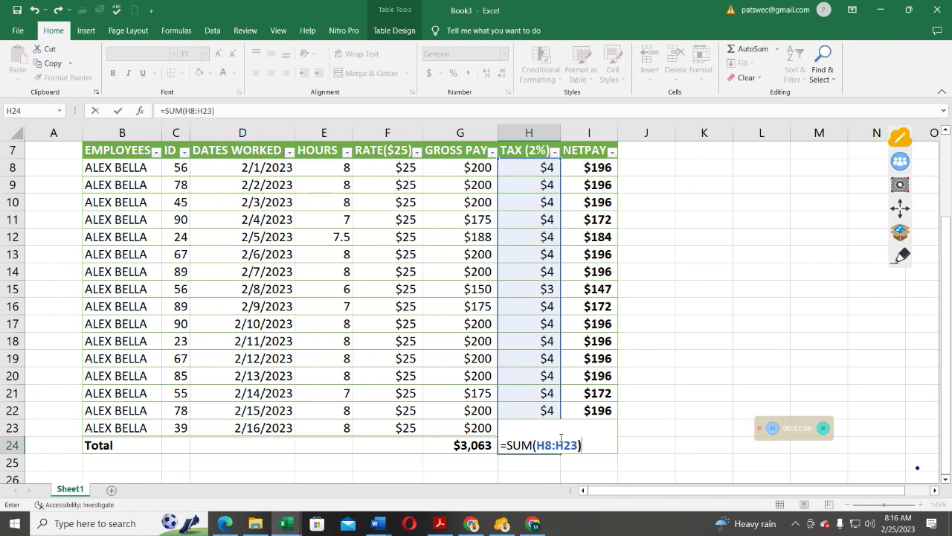
{"action": "key", "text": "Return"}
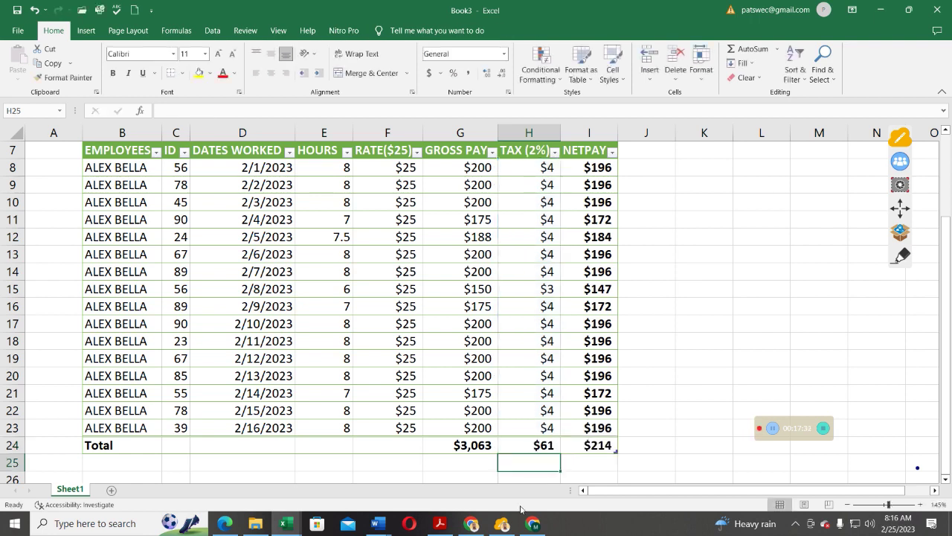
{"action": "left_click", "coordinate": [534, 445]}
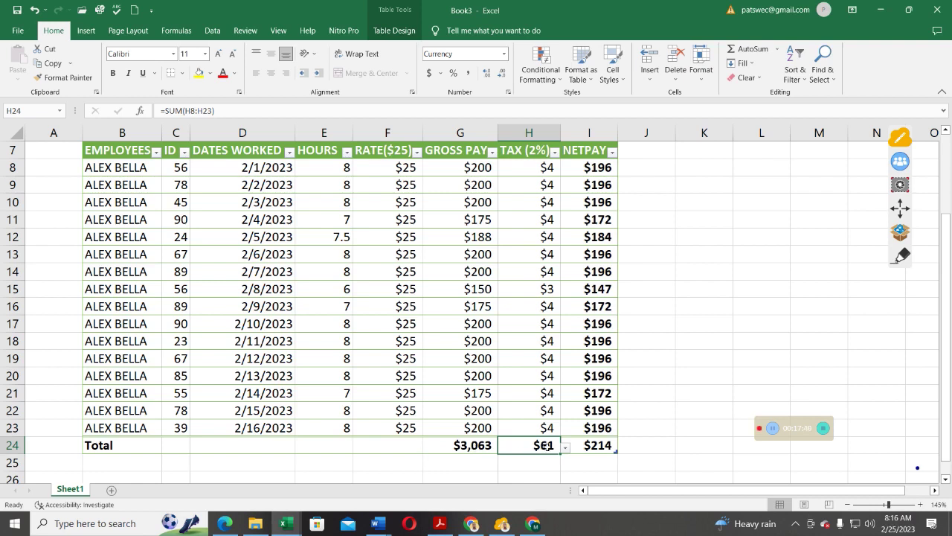
{"action": "left_click", "coordinate": [601, 445]}
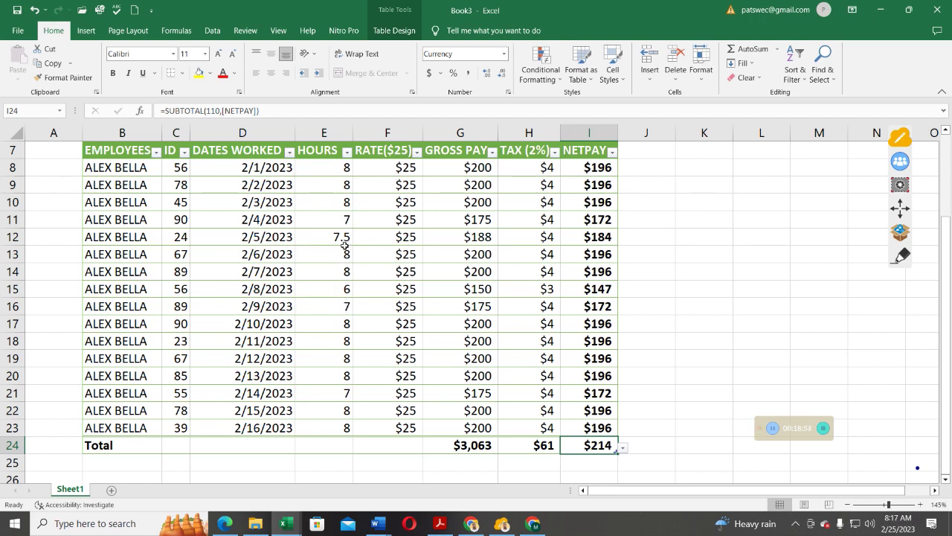
{"action": "scroll", "coordinate": [362, 283], "scroll_direction": "up", "scroll_amount": 2}
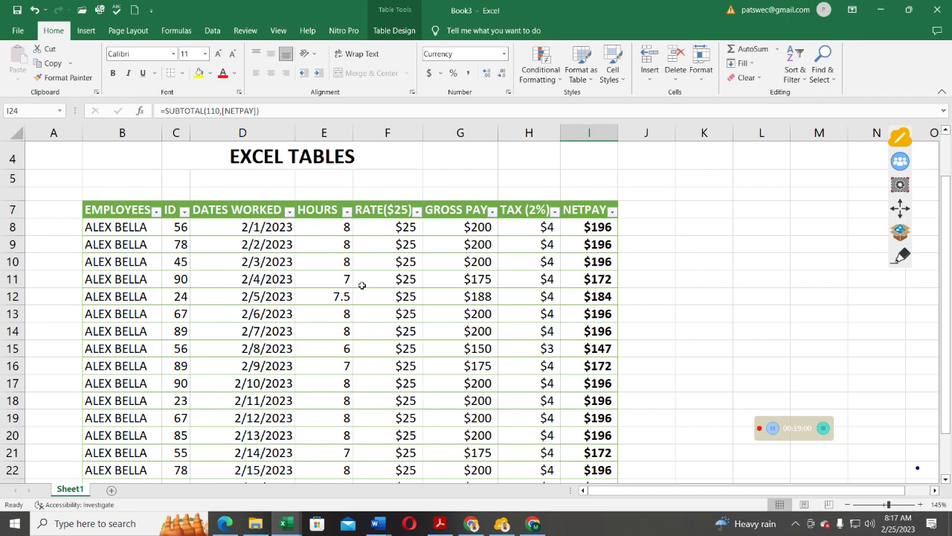
{"action": "scroll", "coordinate": [453, 307], "scroll_direction": "down", "scroll_amount": 1}
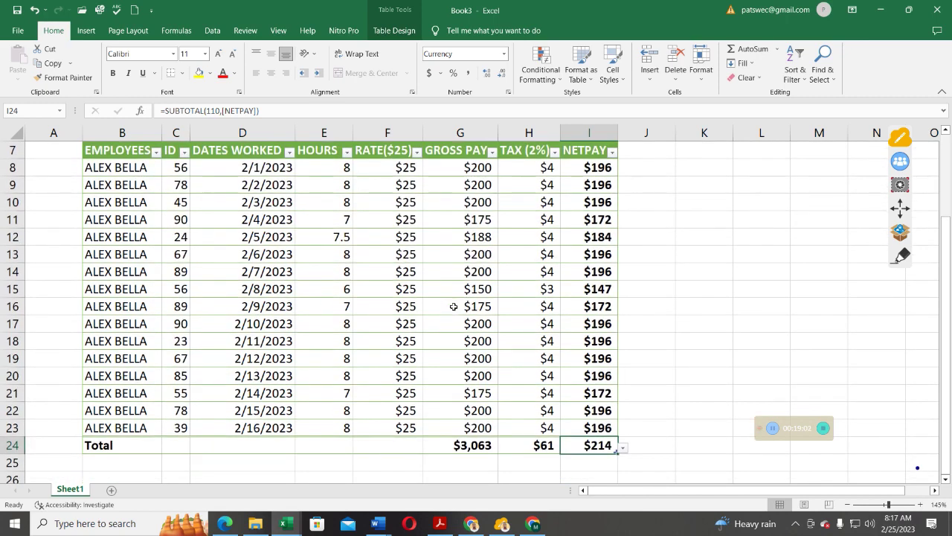
{"action": "scroll", "coordinate": [453, 307], "scroll_direction": "up", "scroll_amount": 1}
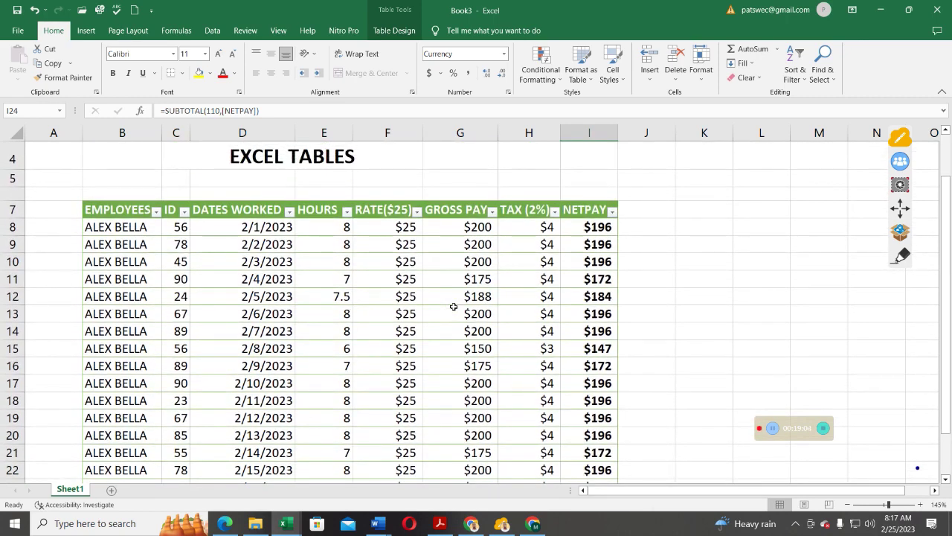